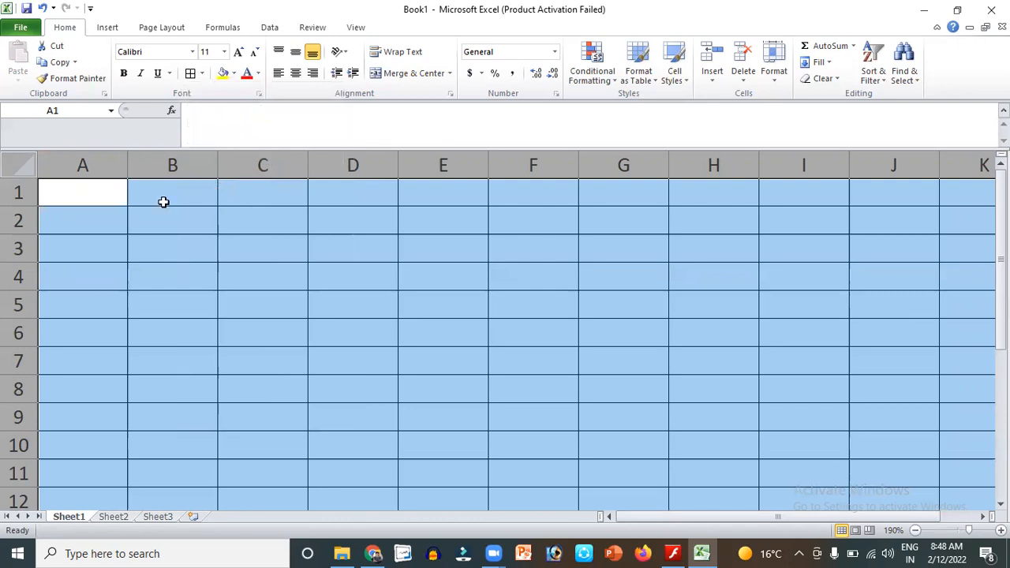
Enter 'Chavara School' in cell B2 and widen column B to fit it.
left_click(163, 202)
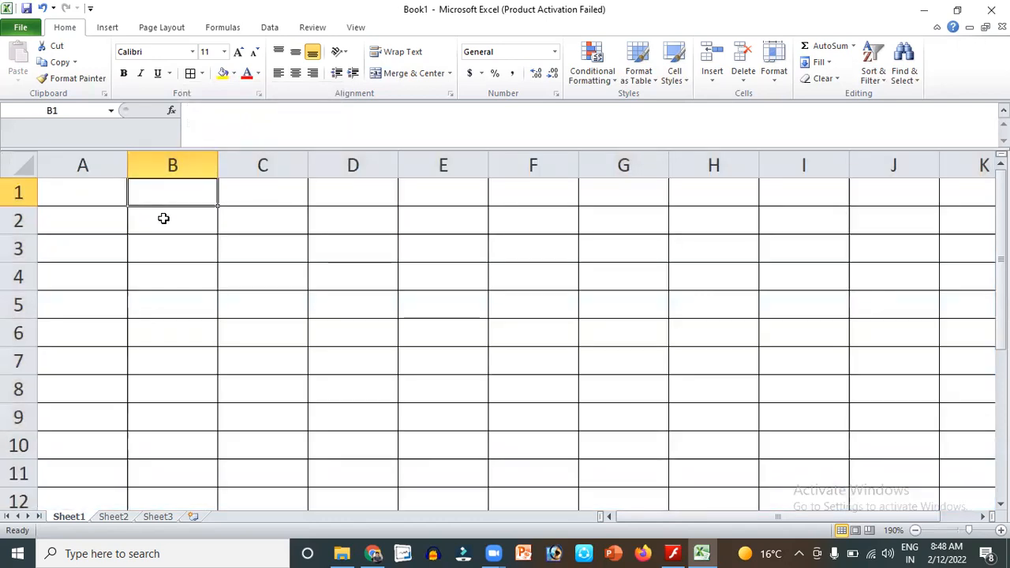
left_click(164, 218)
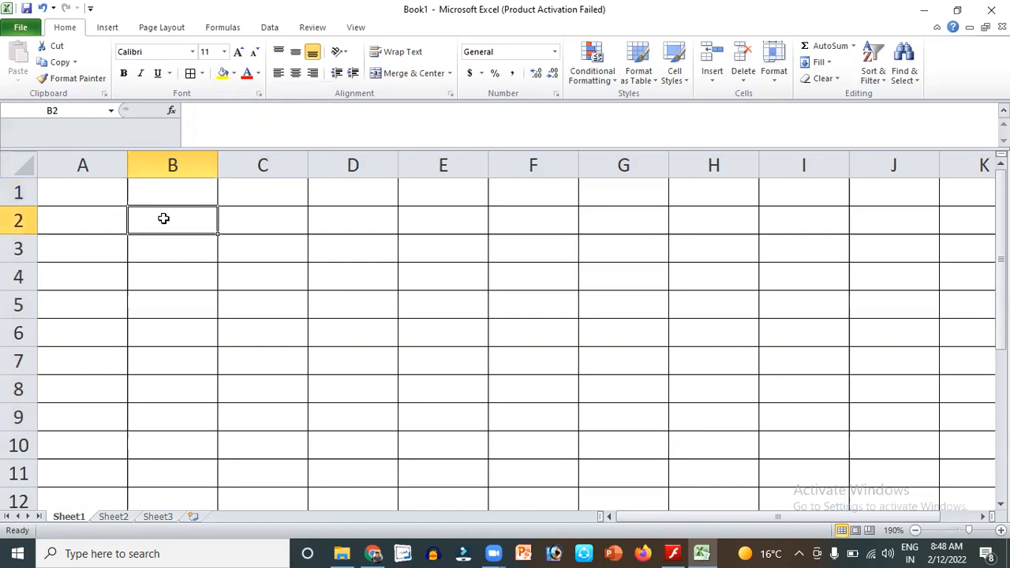
type("havara")
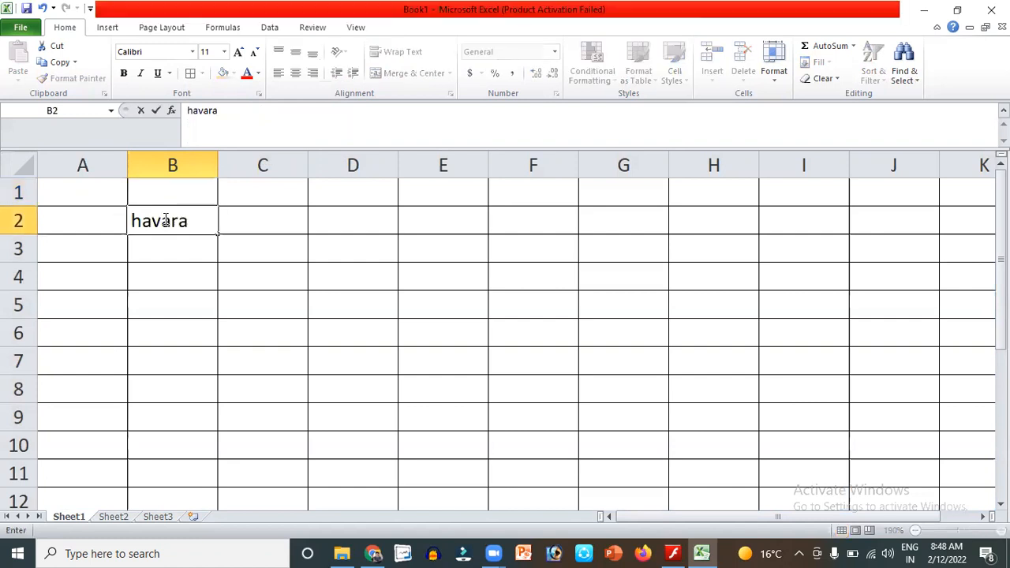
key("BackSpace")
key("BackSpace")
key("BackSpace")
key("BackSpace")
key("BackSpace")
key("BackSpace")
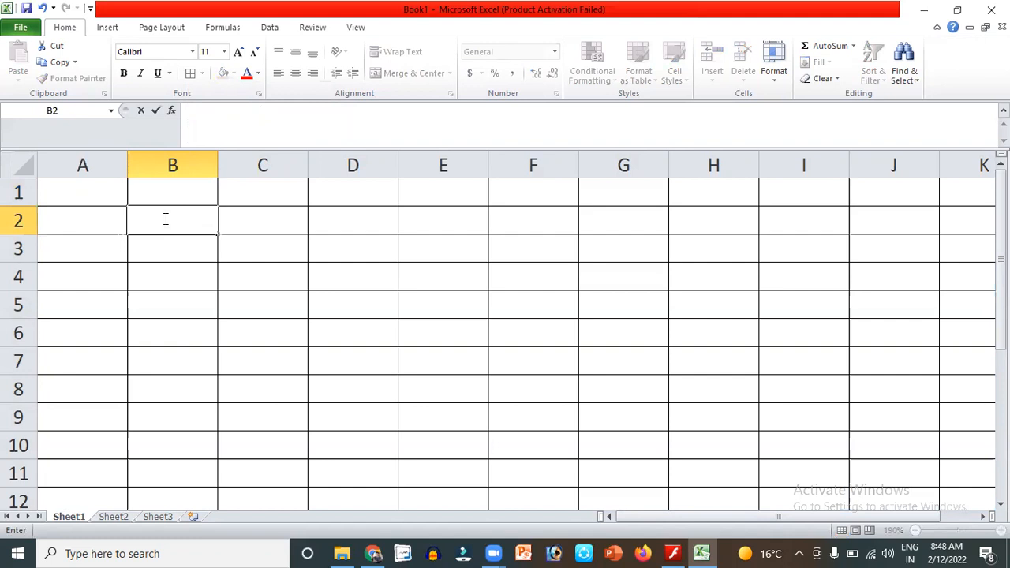
type("Chavara School")
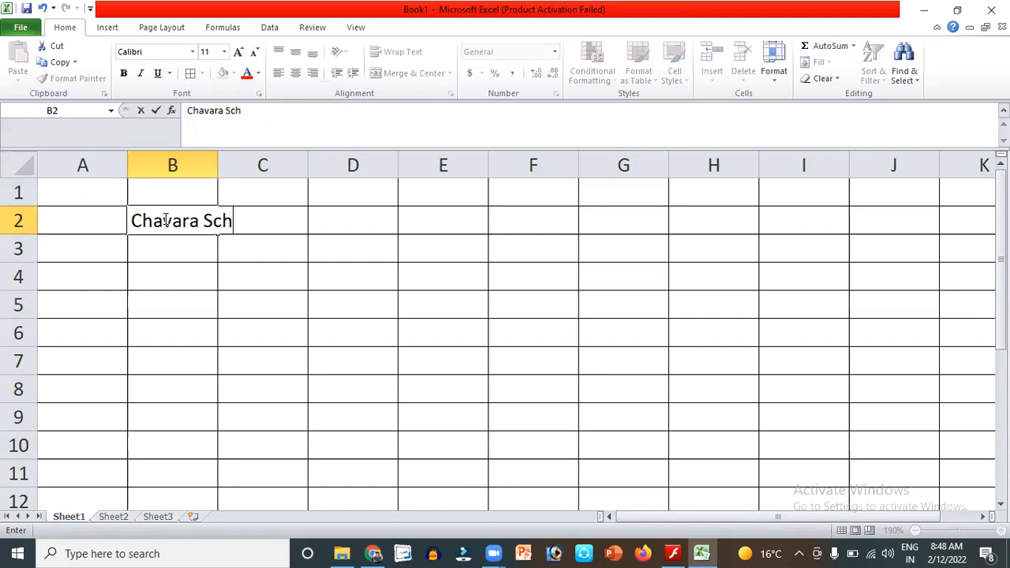
left_click(210, 249)
left_click_drag(216, 166, 272, 168)
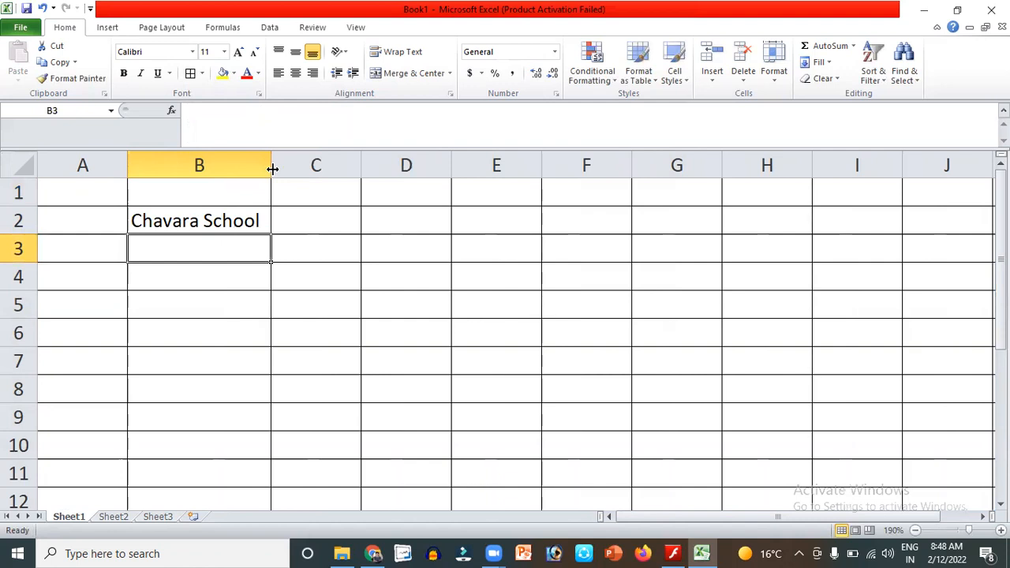
left_click(228, 215)
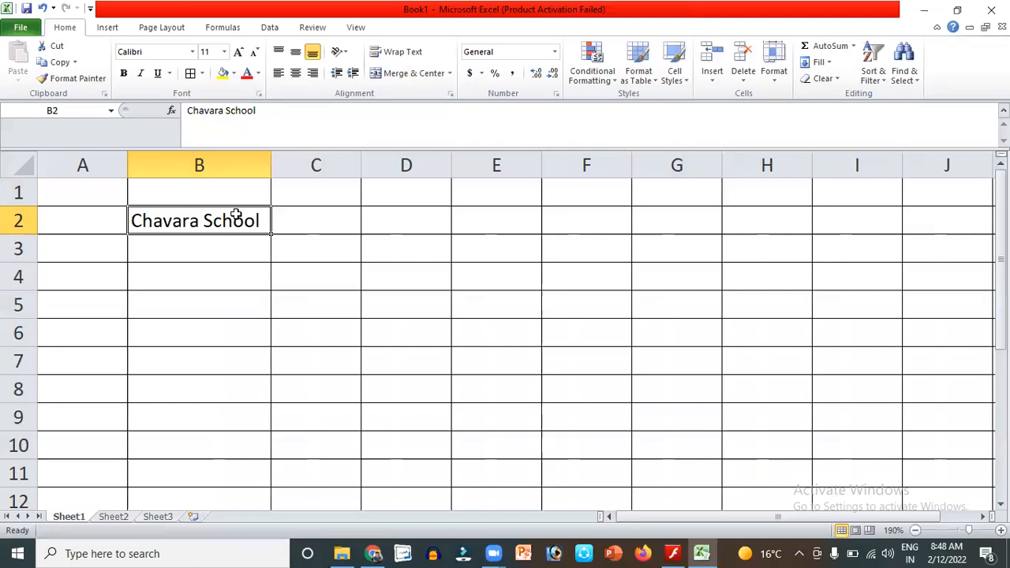
Copy 'Chavara School' from B2 and paste it into B4.
left_click(60, 62)
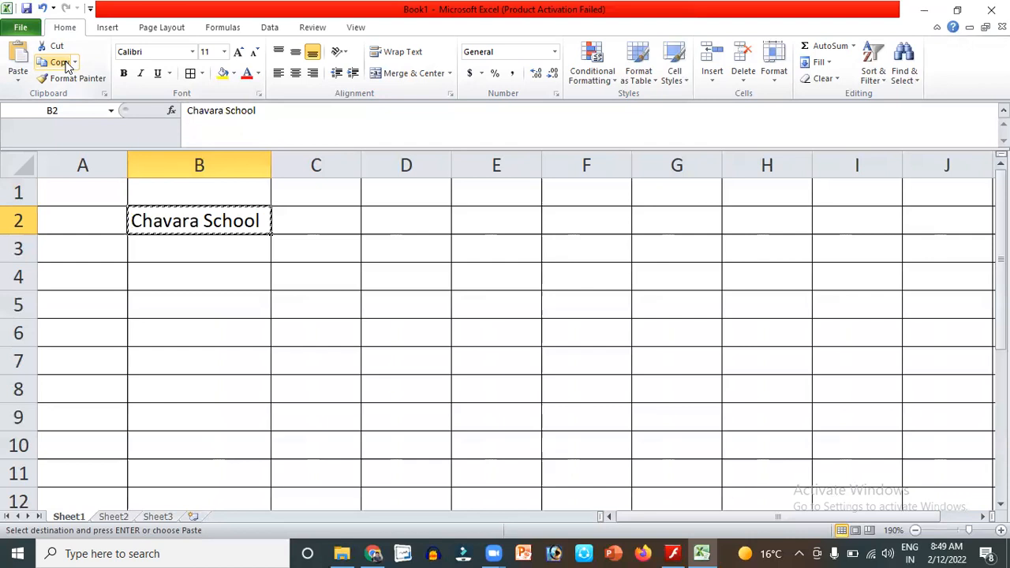
left_click(191, 277)
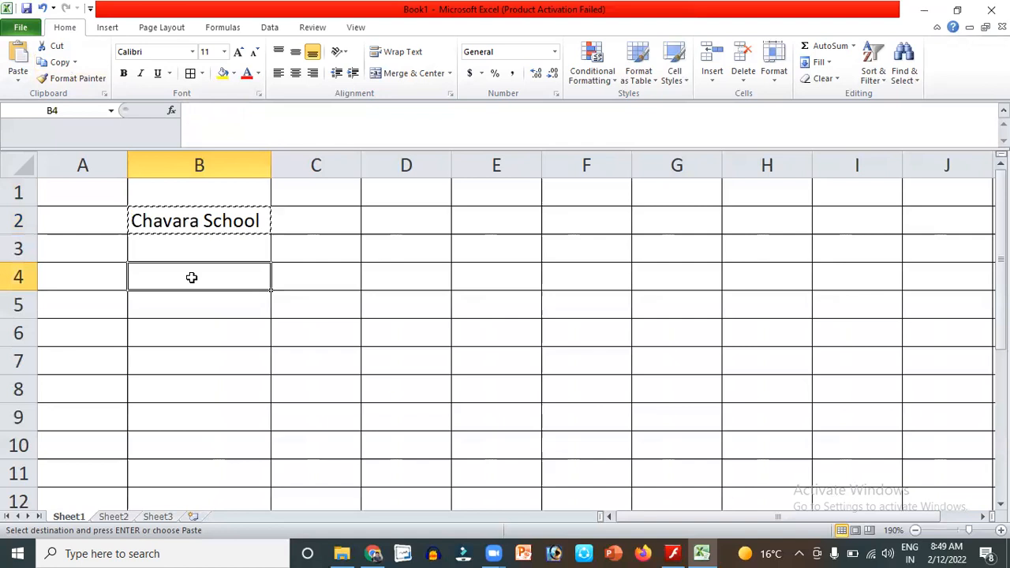
left_click(20, 59)
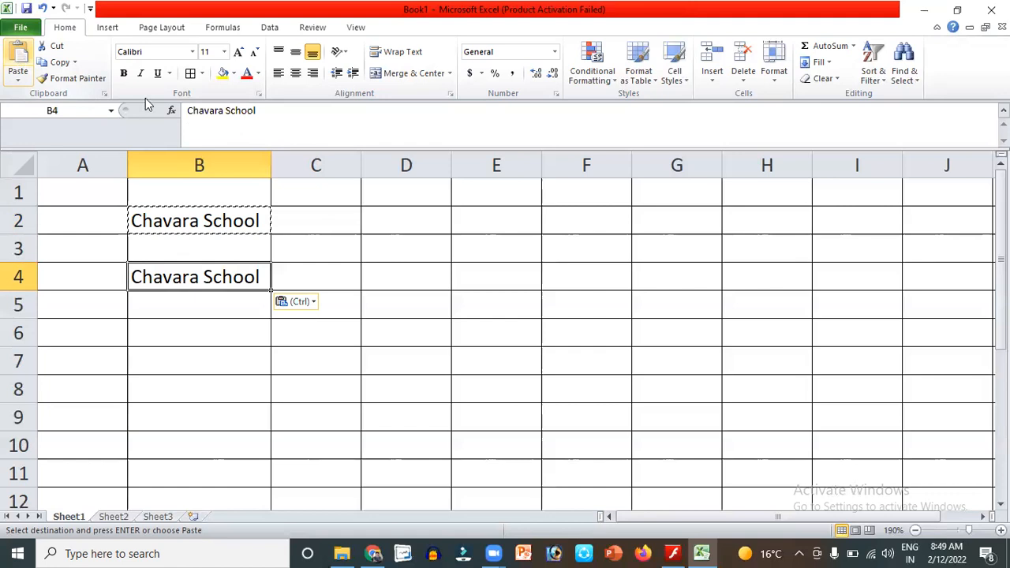
Copy B2 again and paste 'Chavara School' into B6.
left_click(317, 217)
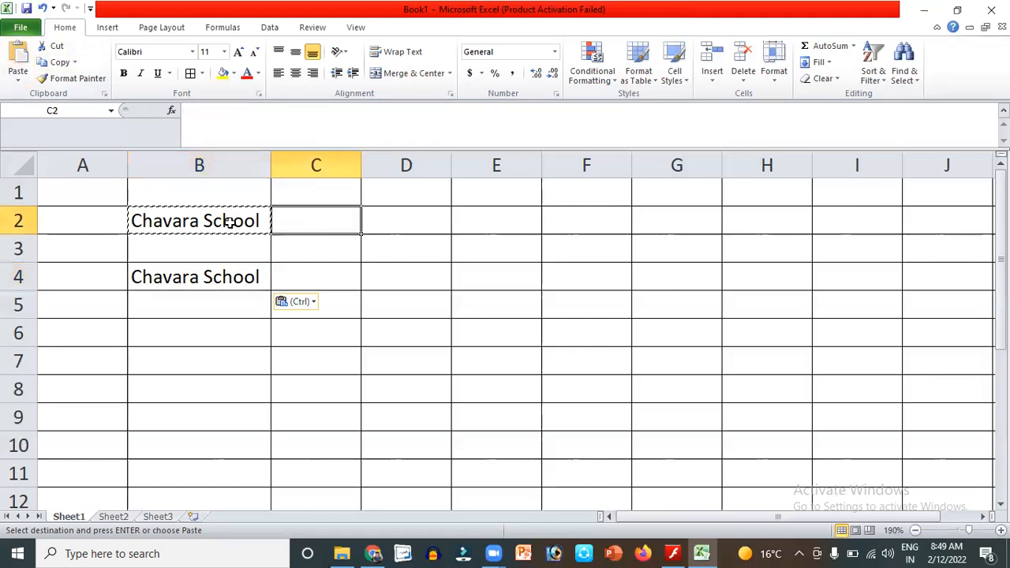
left_click(229, 221)
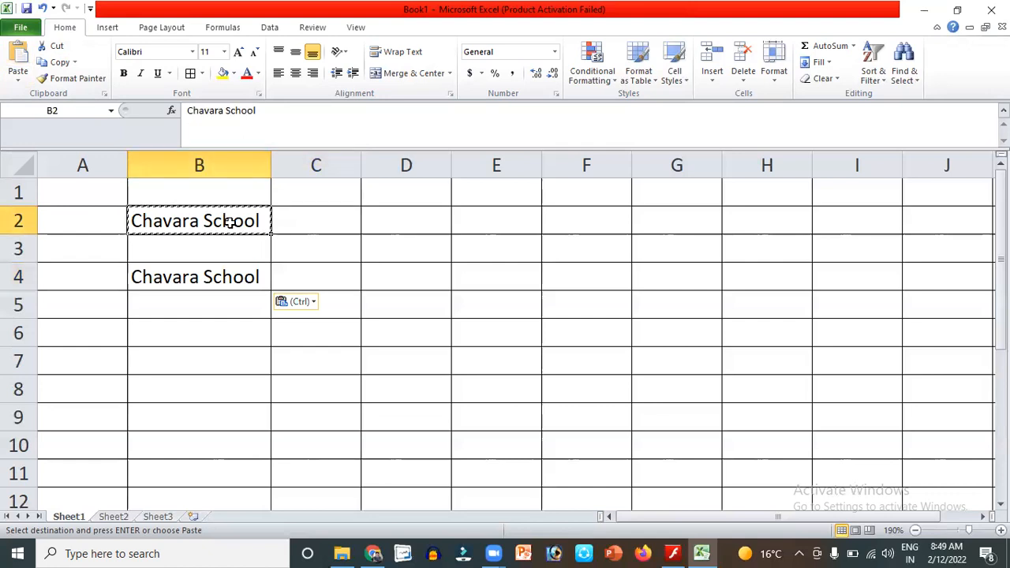
left_click(60, 63)
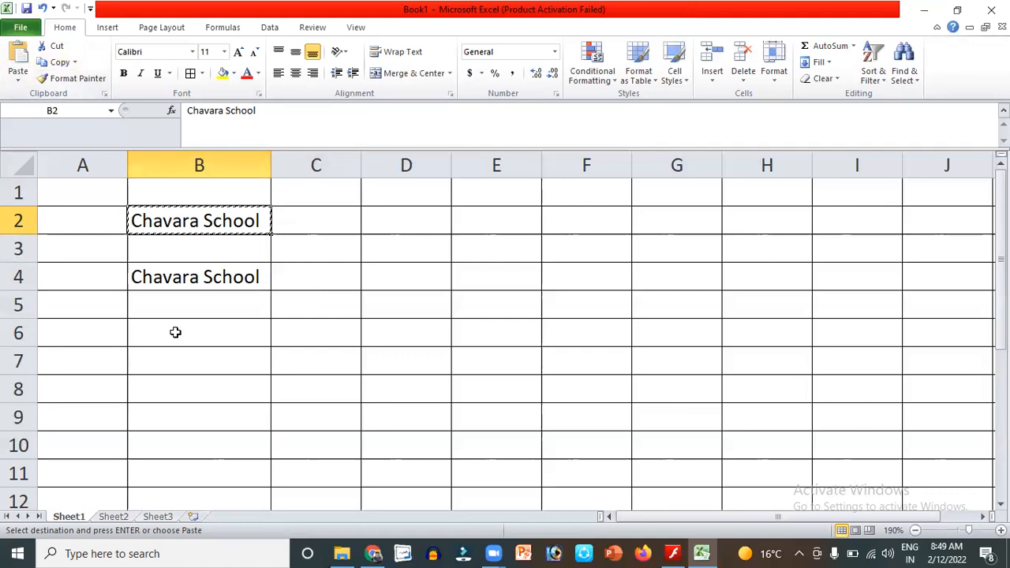
left_click(175, 333)
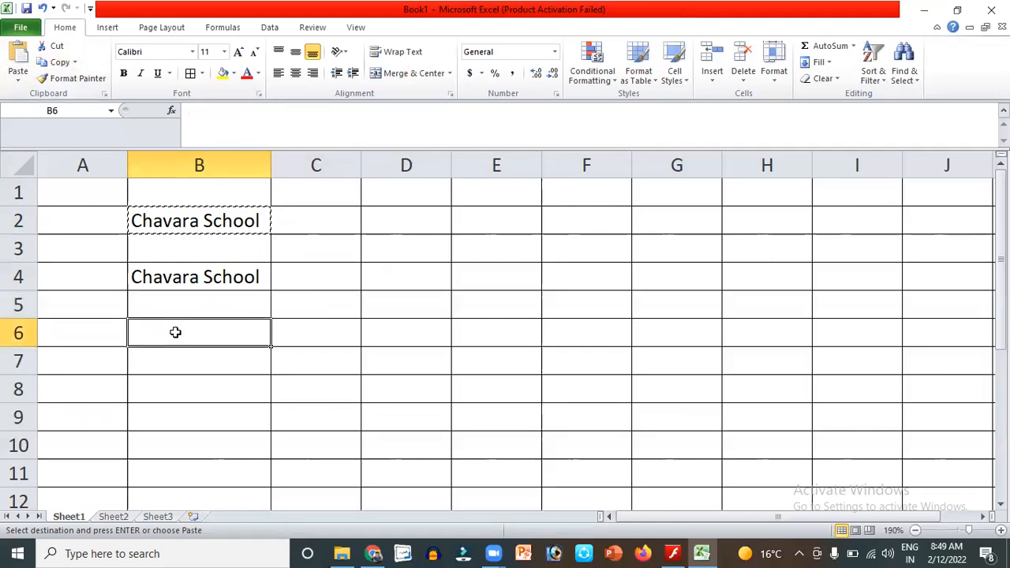
left_click(18, 56)
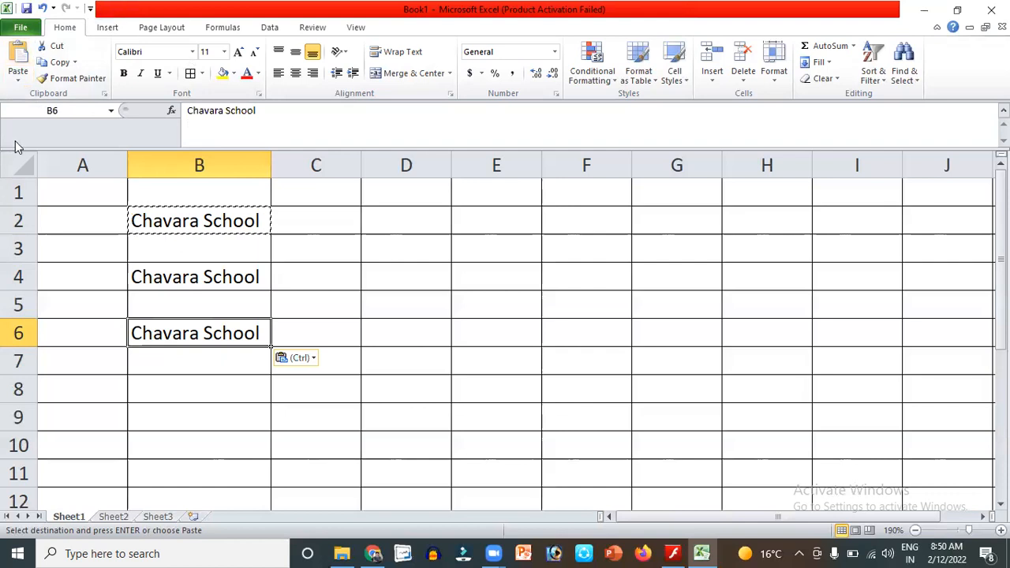
left_click(206, 274)
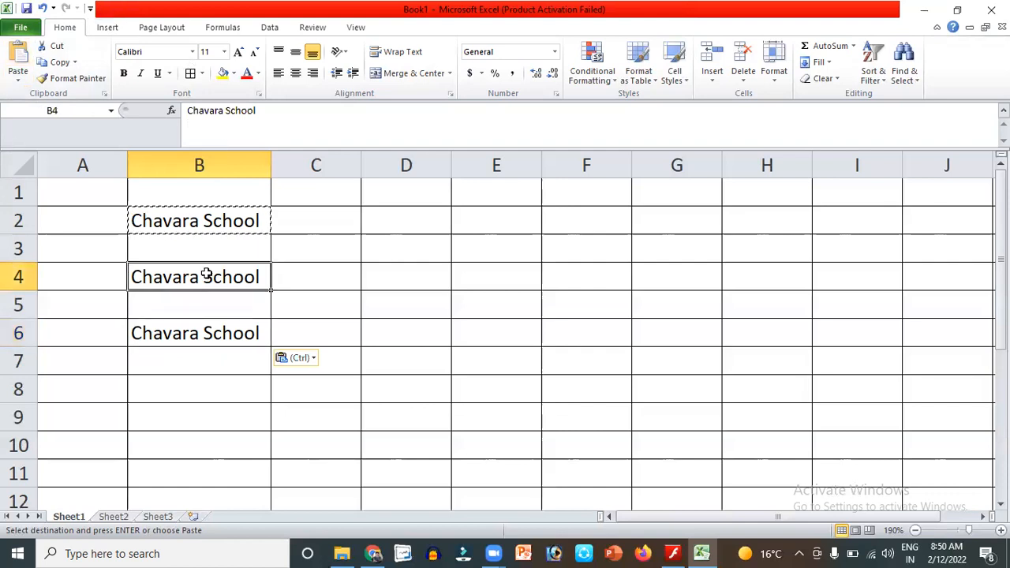
Cut the 'Chavara School' entry from B4, paste it into E4, and widen column E.
left_click(59, 48)
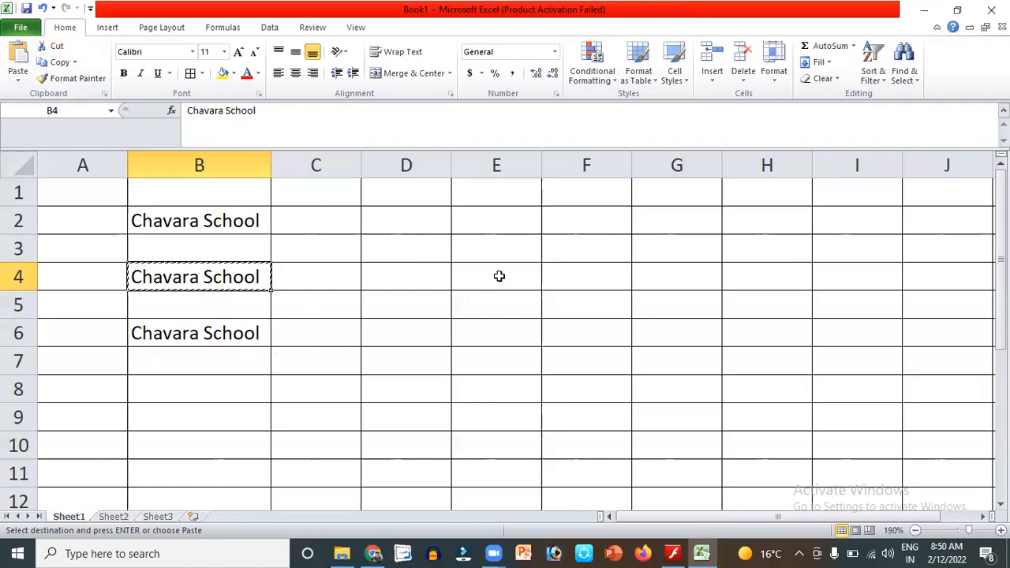
key("Right")
key("Right")
key("Right")
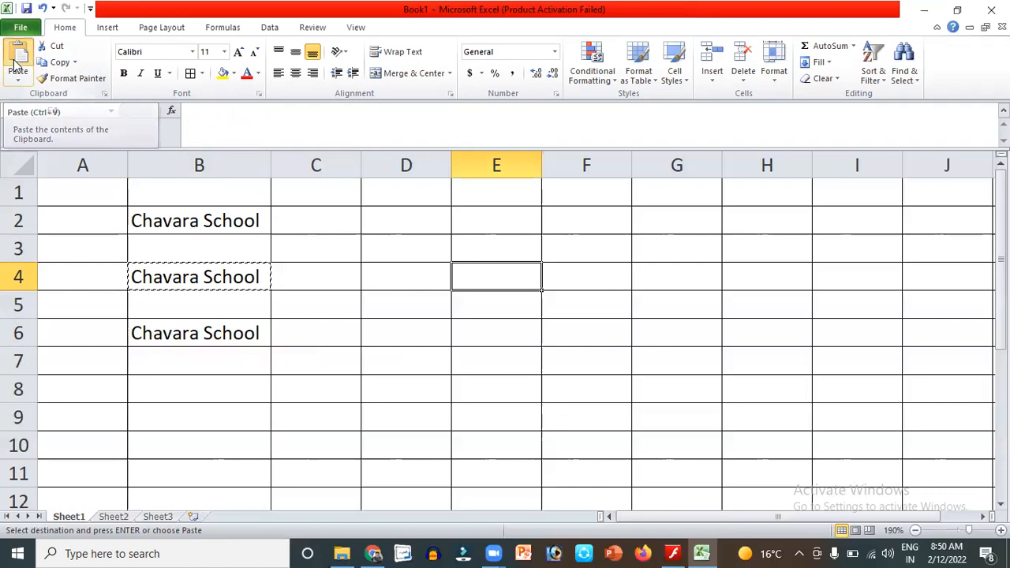
left_click(18, 57)
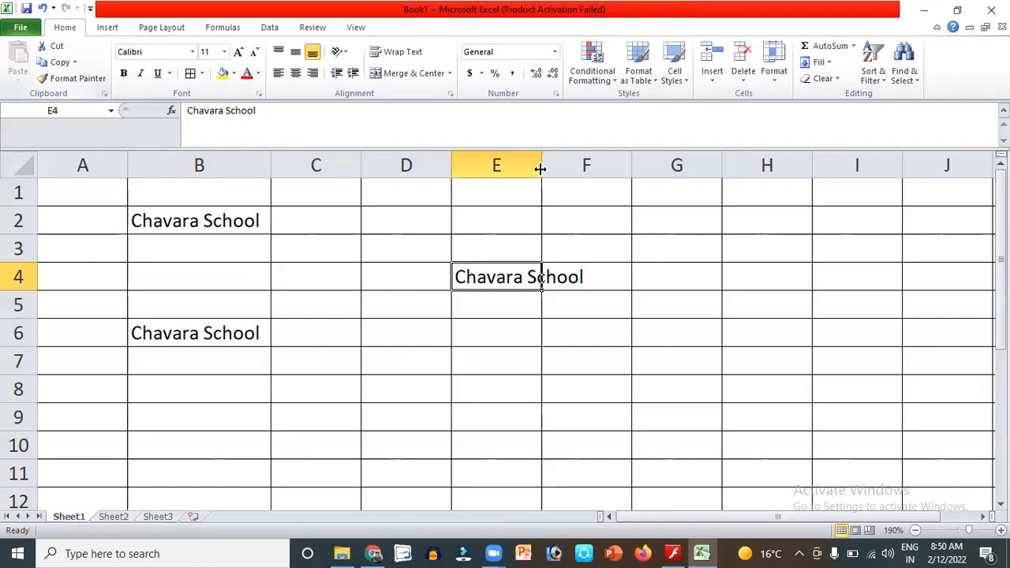
left_click_drag(613, 180, 613, 179)
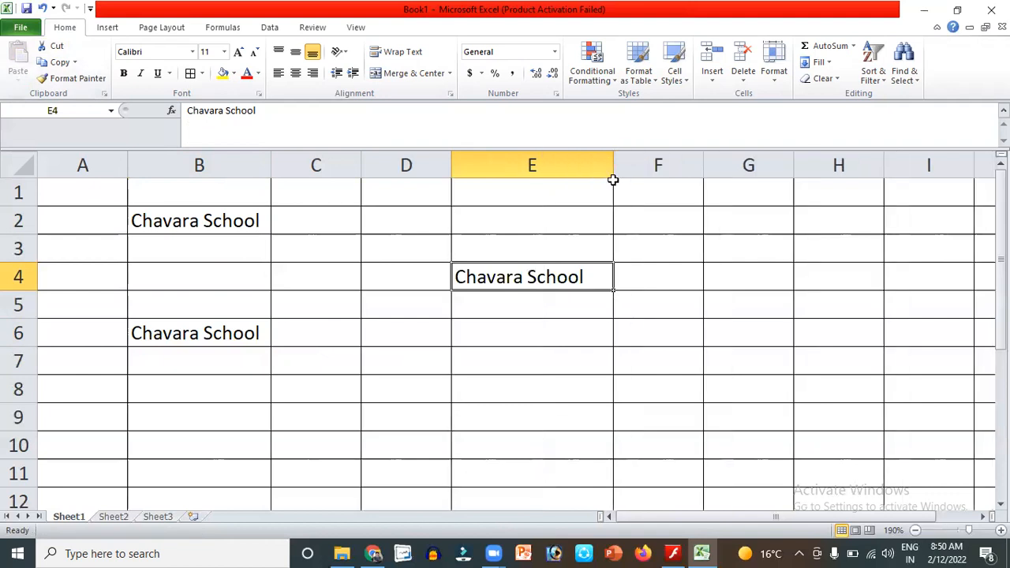
left_click(221, 224)
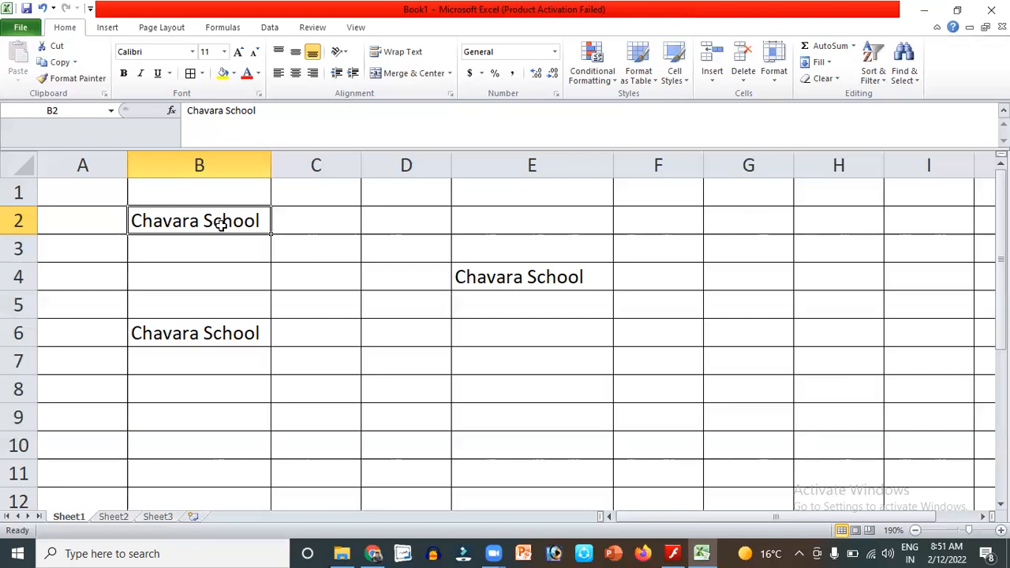
Select the entire sheet and delete all 'Chavara School' entries, leaving B2 selected.
left_click(25, 169)
key("Delete")
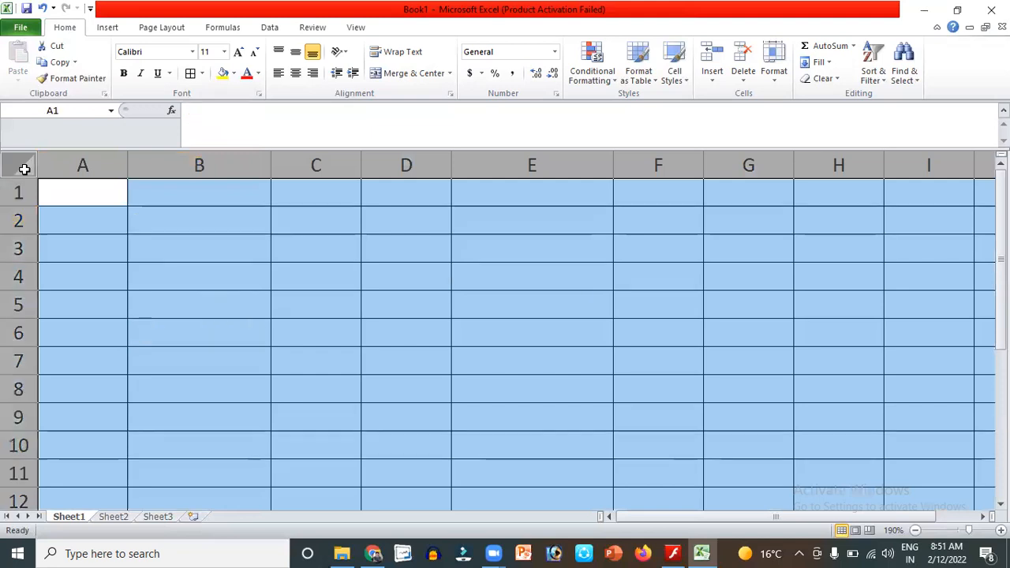
left_click(152, 214)
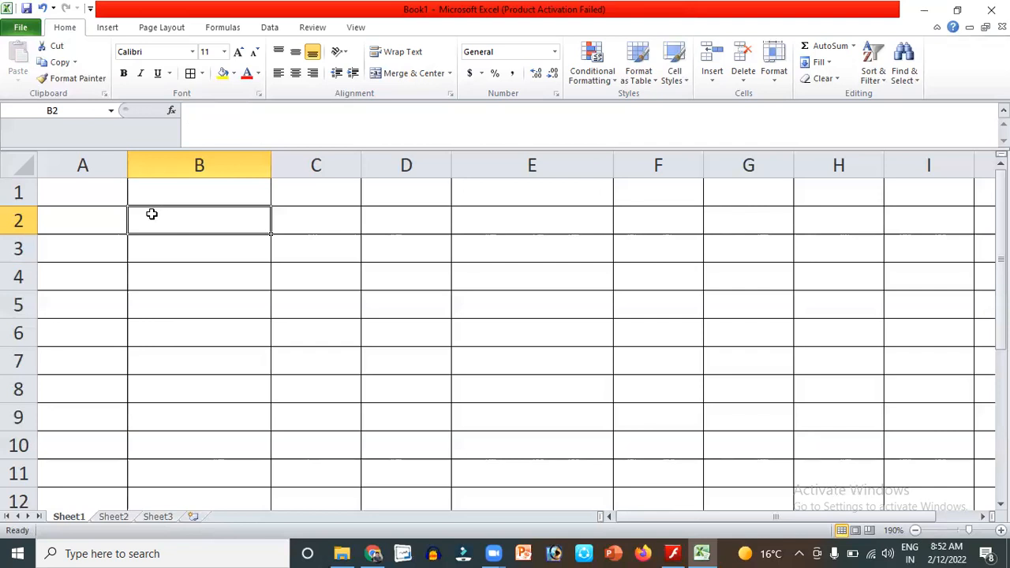
Enter 1 in B1 and 2 in B2.
left_click(179, 188)
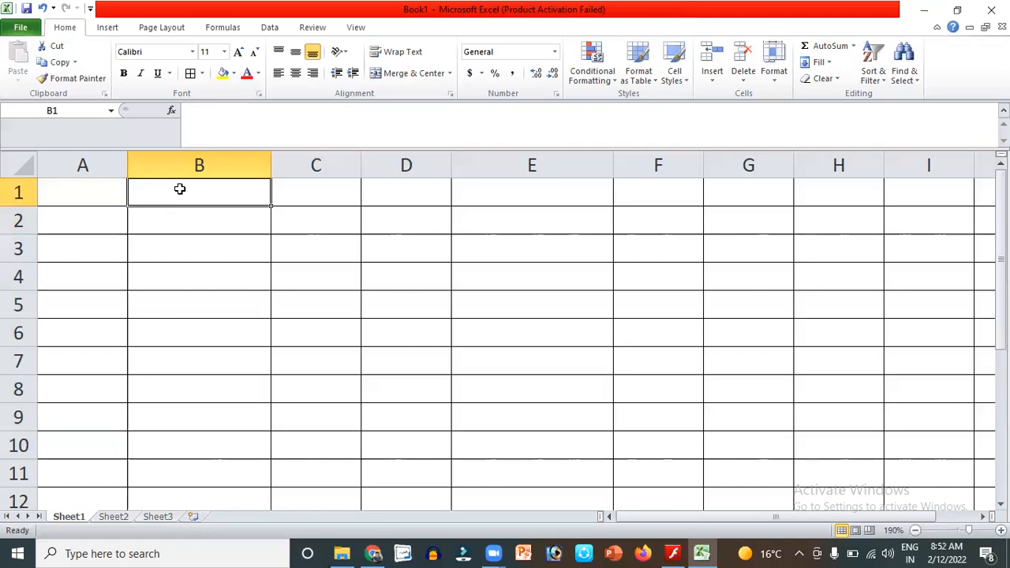
type("1")
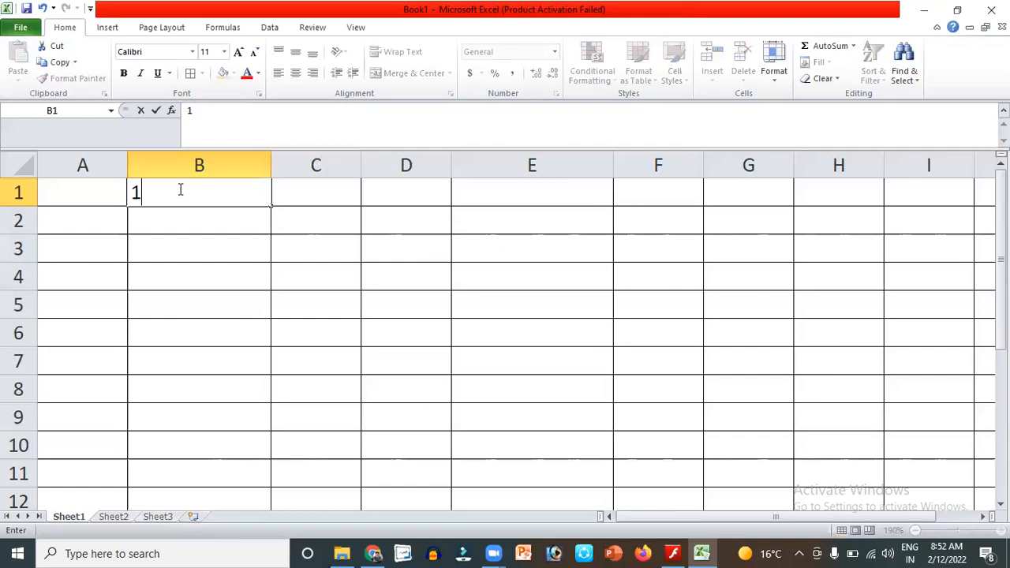
key("Return")
type("2")
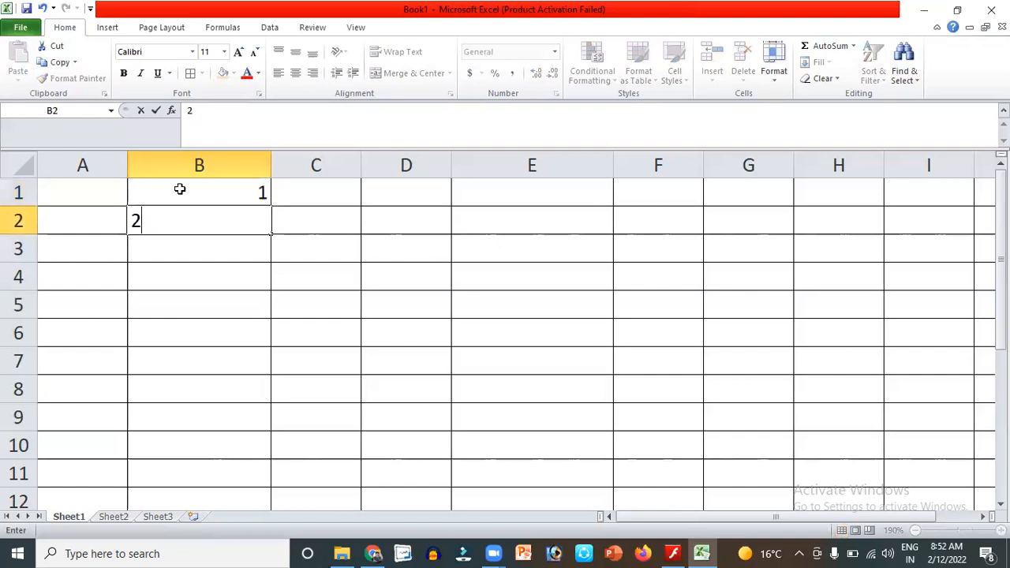
key("Return")
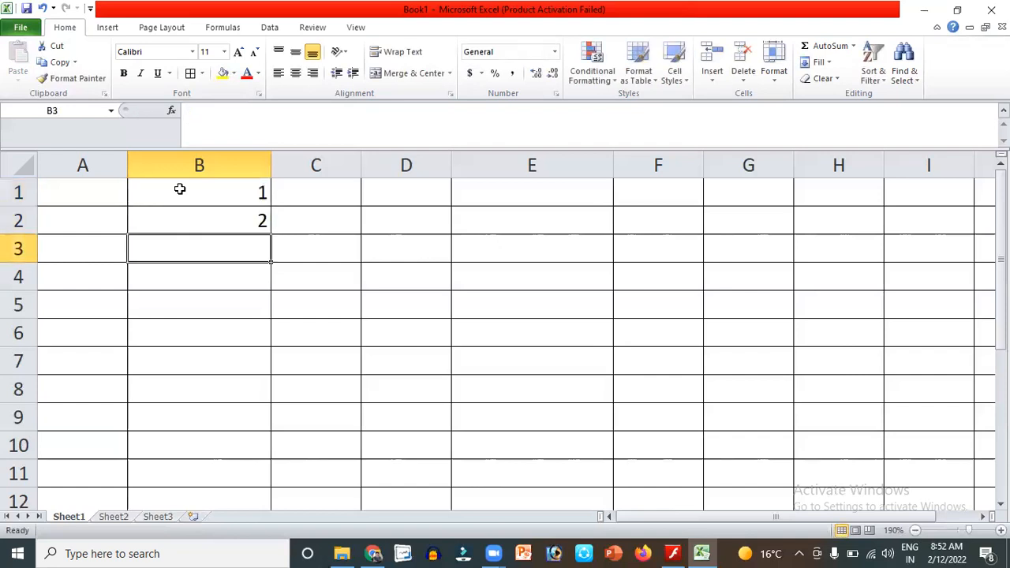
Select B1:B2 together as the series pattern.
left_click(202, 224)
left_click(213, 194)
left_click_drag(211, 217, 211, 217)
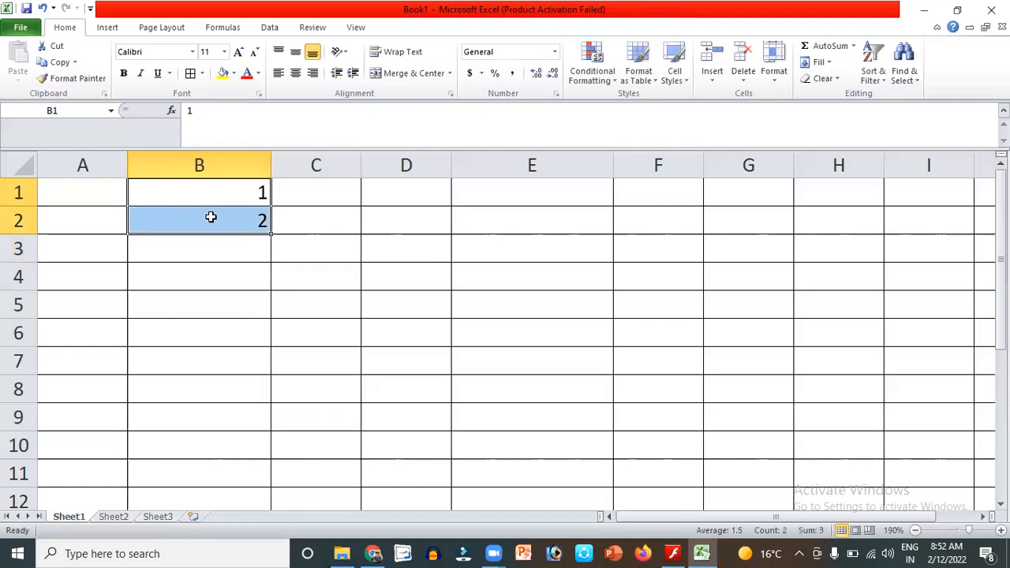
left_click(219, 193)
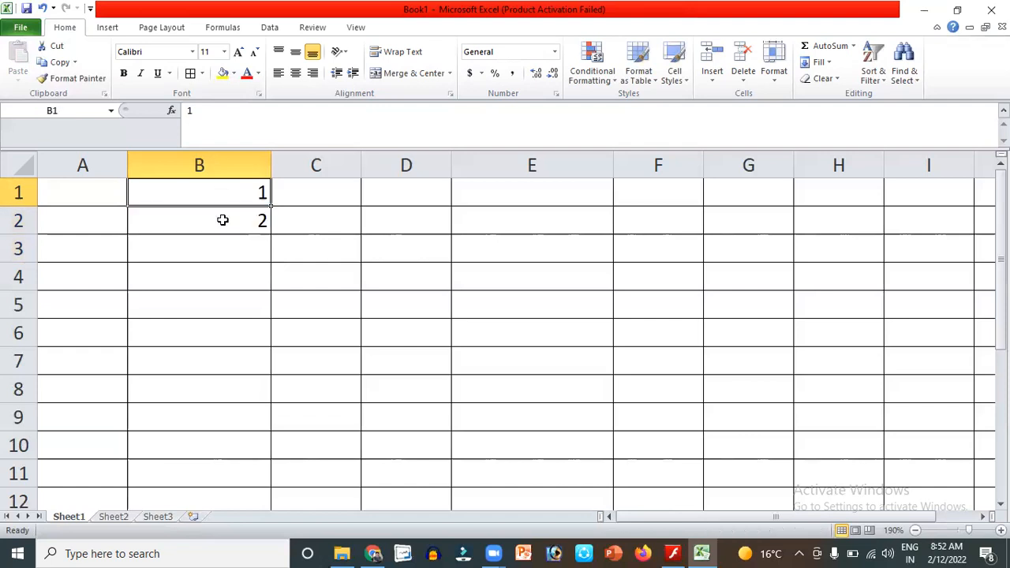
left_click_drag(222, 220, 240, 219)
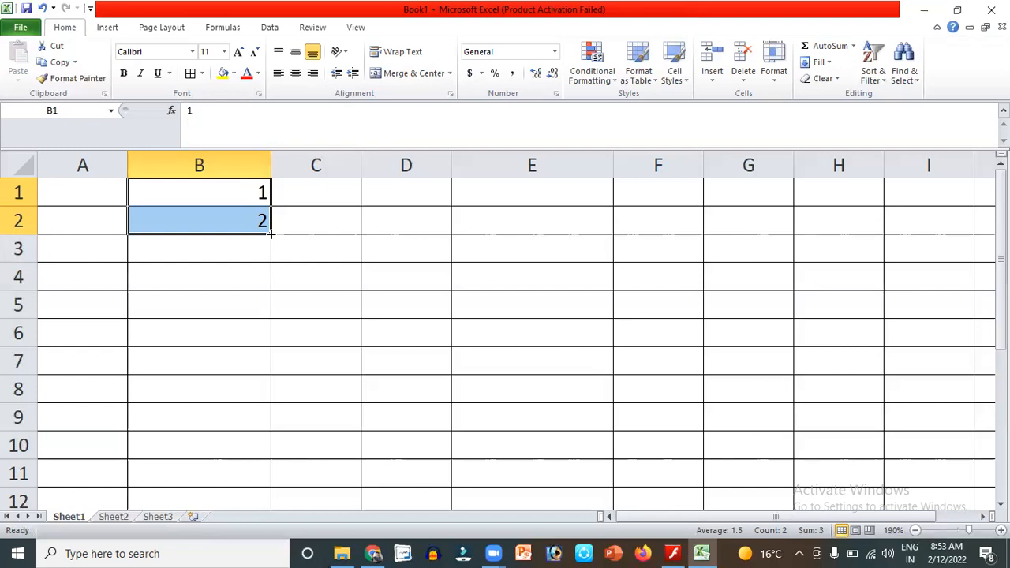
Fill the 1, 2 series down column B to 1040, then return to the top.
left_click_drag(271, 234, 263, 552)
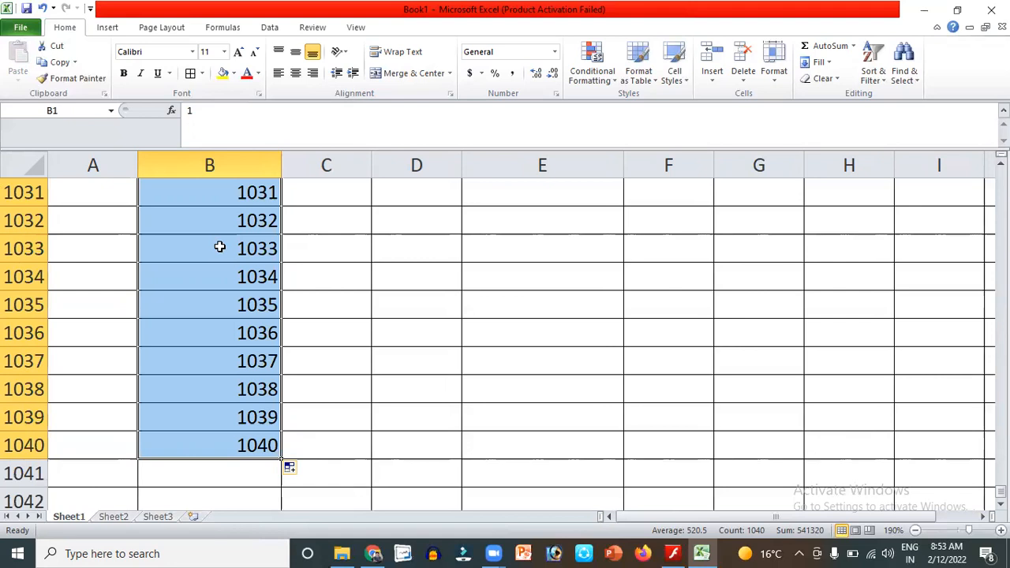
key("ctrl+Up")
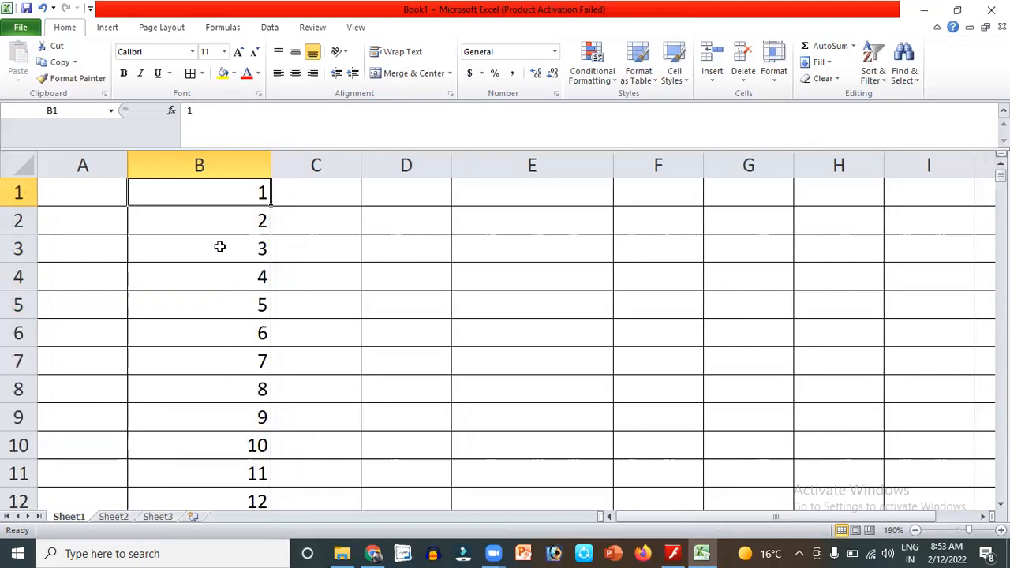
Enter 1 and 2 in D1:D2 and fill the series down column D to 1040.
left_click(413, 190)
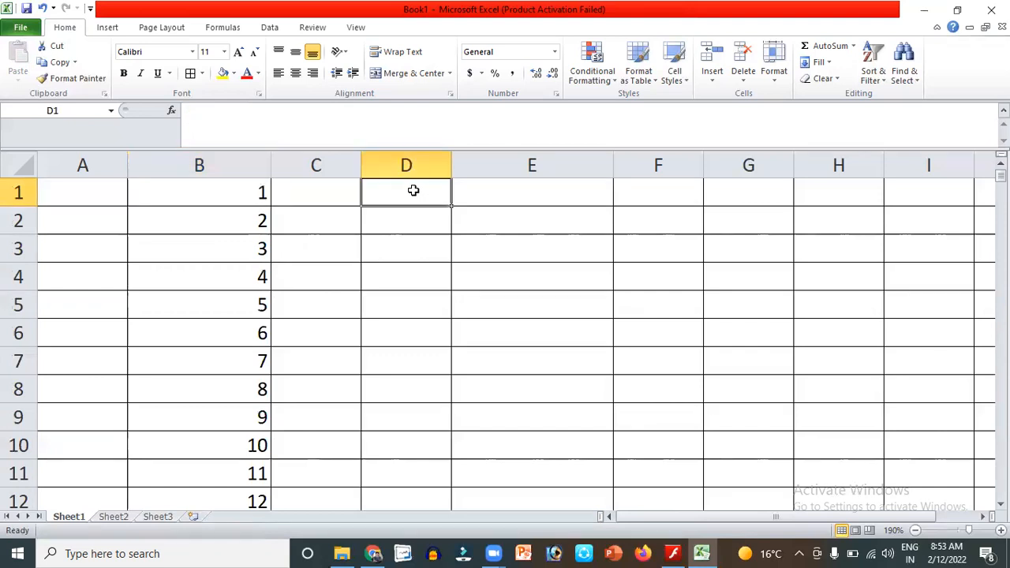
type("1")
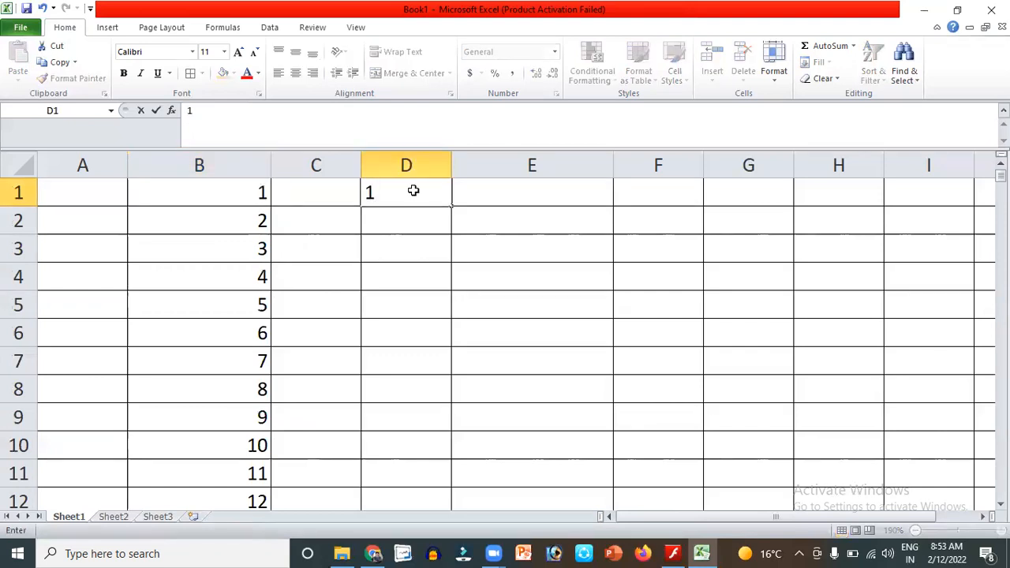
key("Return")
type("2")
left_click_drag(412, 190, 413, 219)
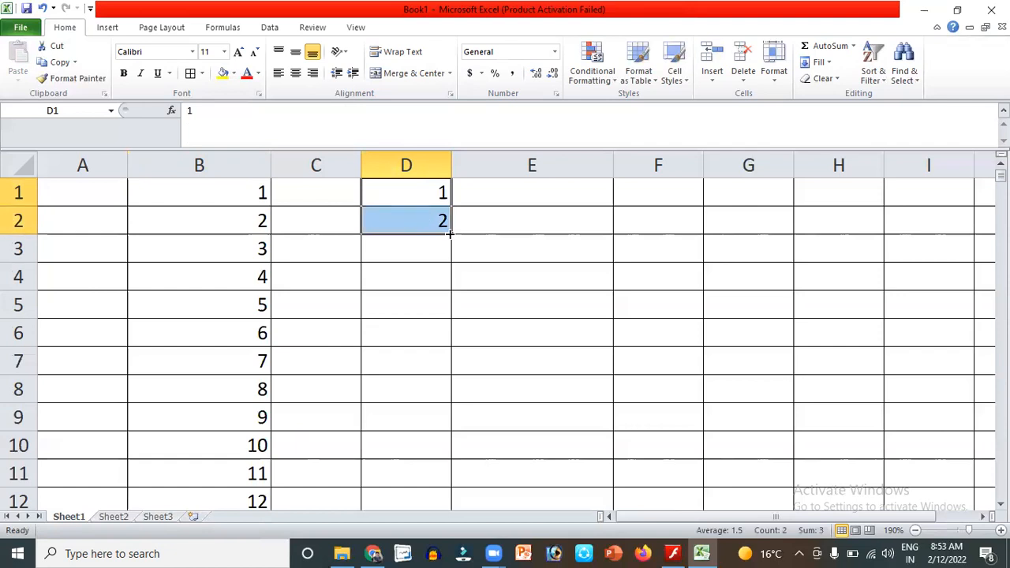
left_click_drag(449, 234, 461, 550)
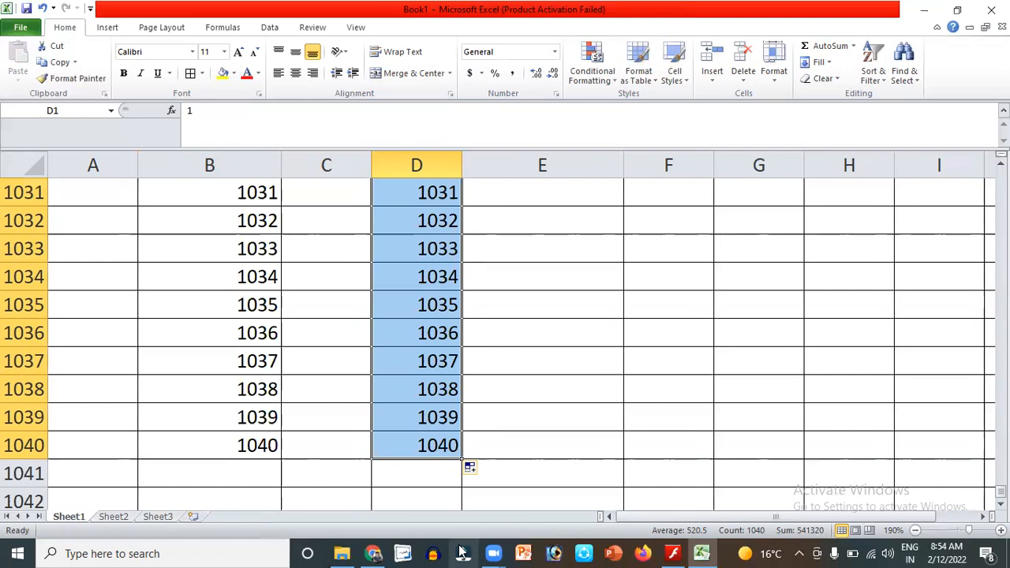
Enter 'Sunday' in E1 and 'Monday' in E2, fixing the capital M.
key("ctrl+Up")
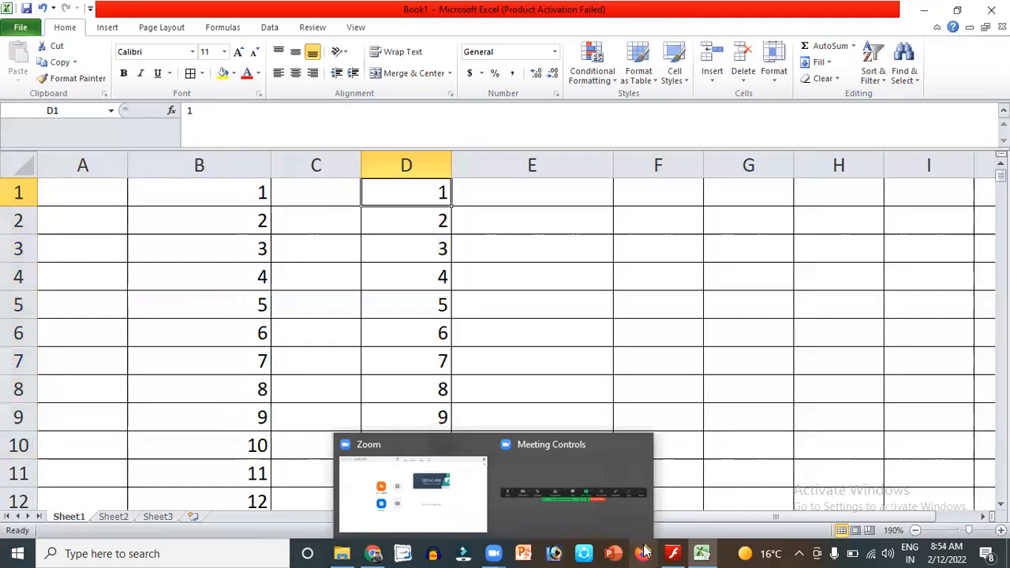
left_click(570, 187)
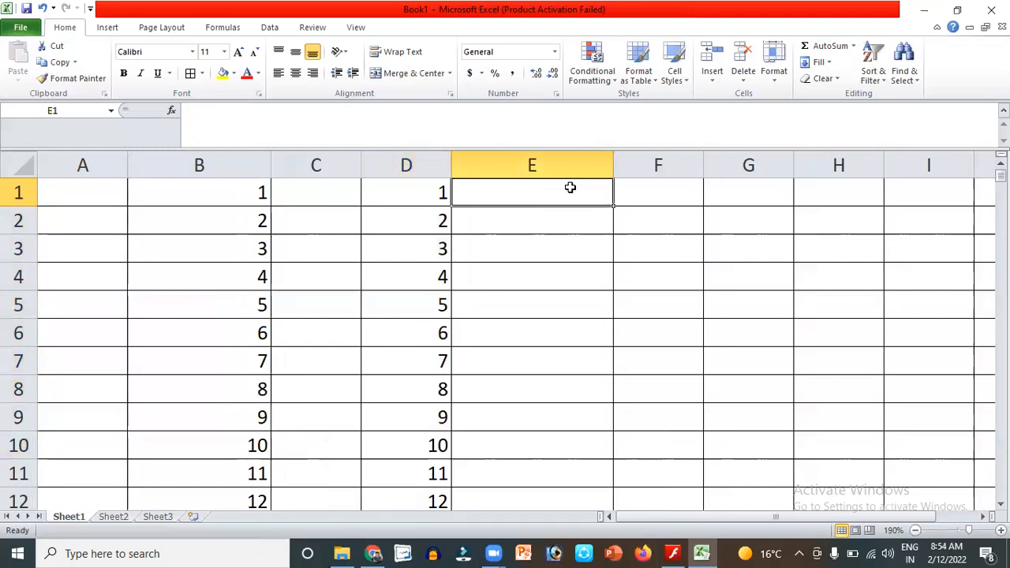
type("s")
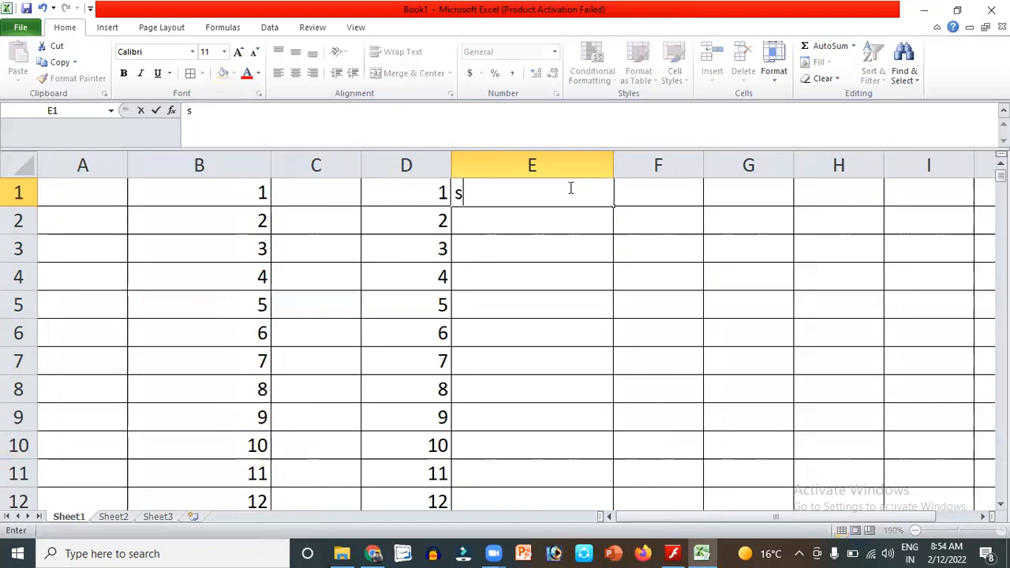
type("unday")
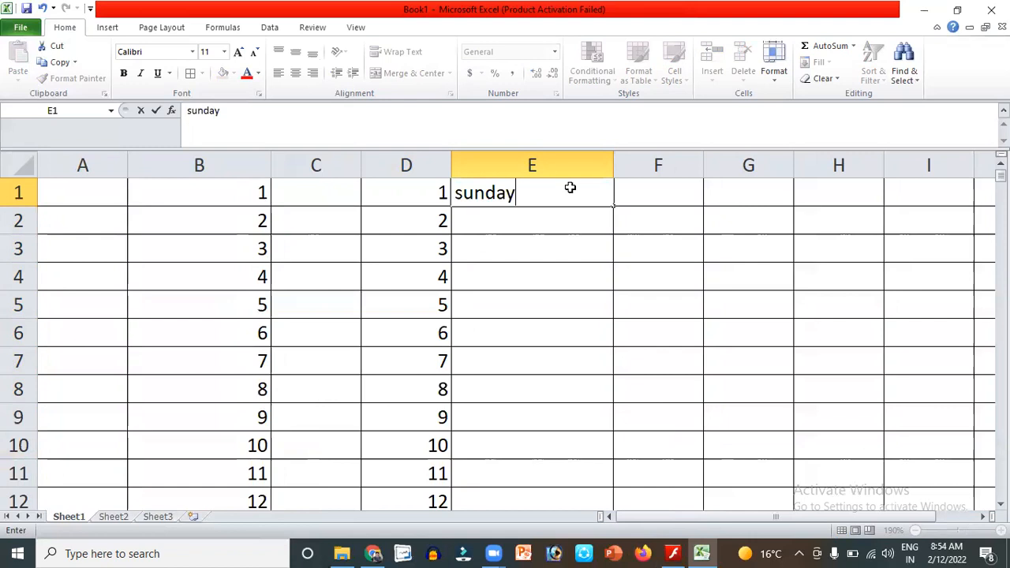
key("Return")
type("m")
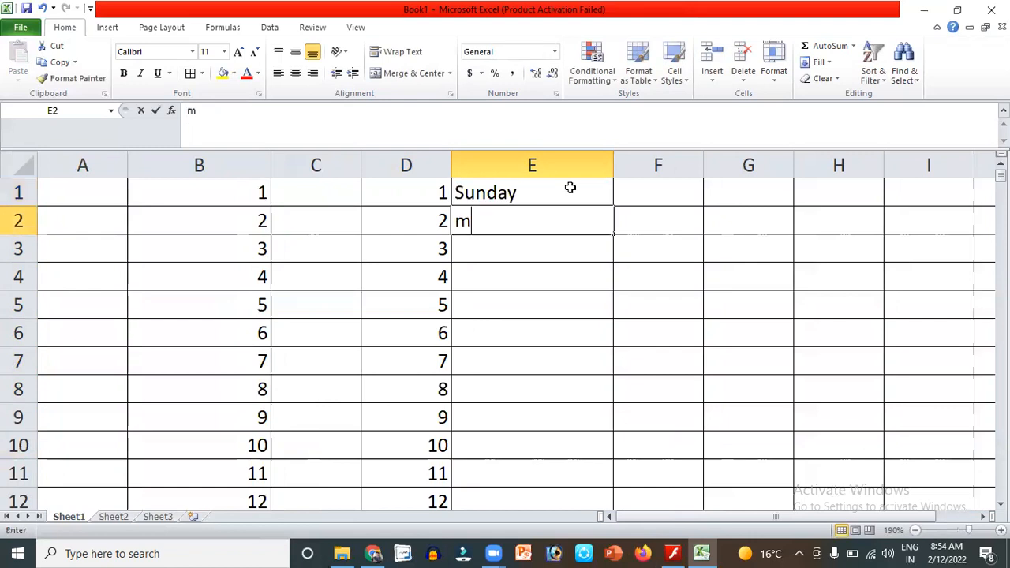
type("onday")
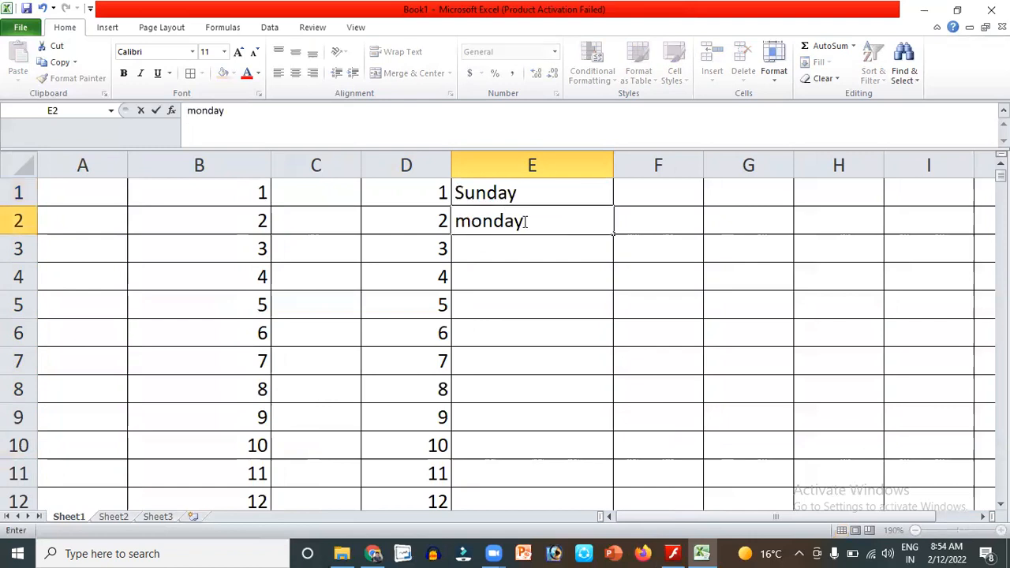
left_click(470, 222)
key("BackSpace")
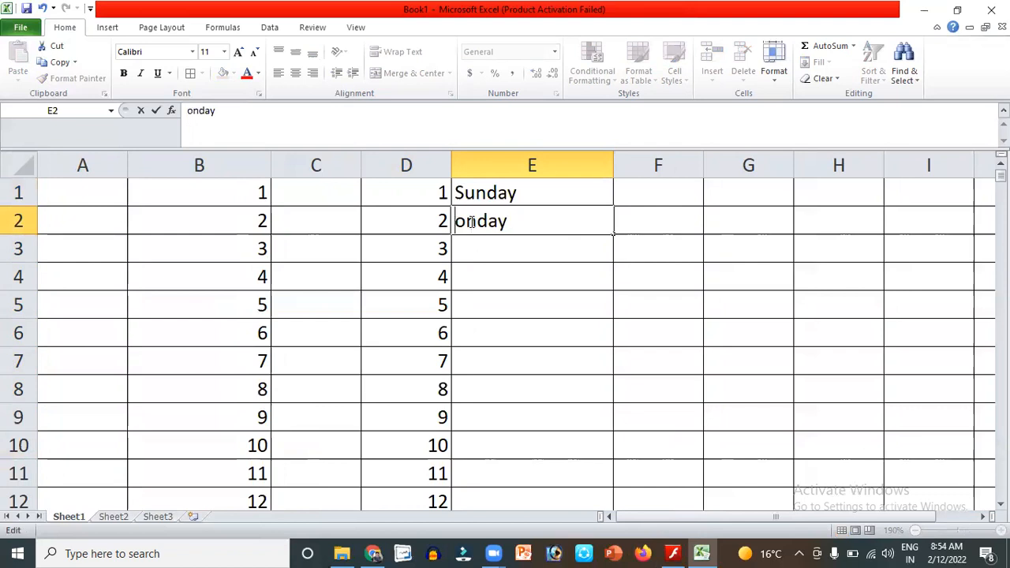
type("M")
left_click(504, 244)
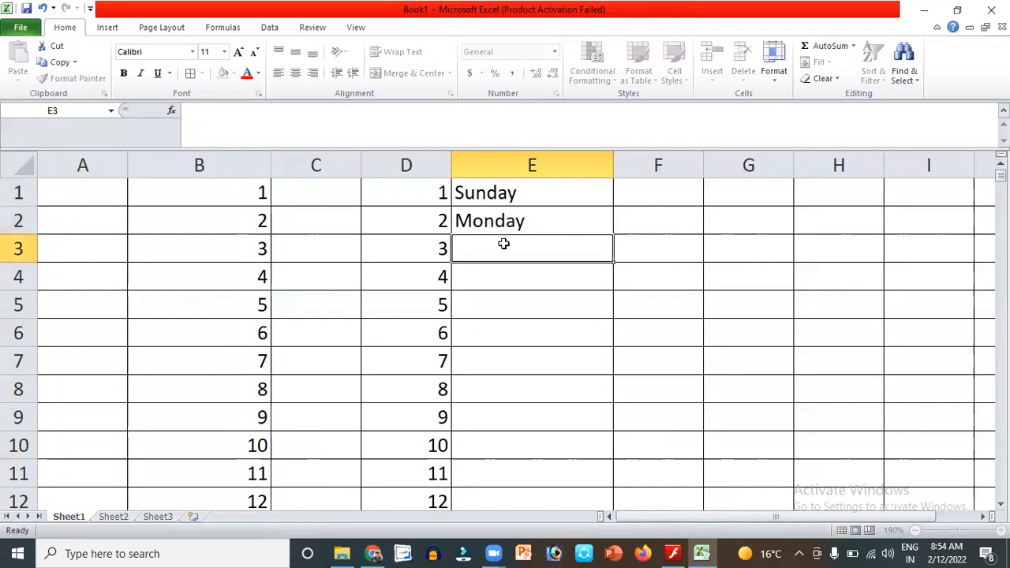
Fill the weekday series from E1:E2 down to Monday in E16.
left_click(535, 193)
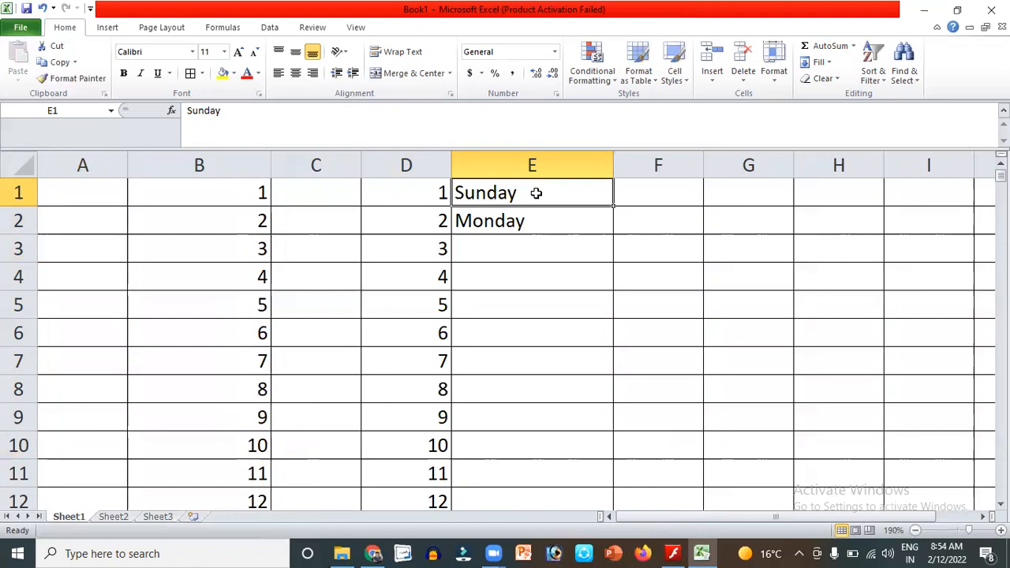
key("shift+Down")
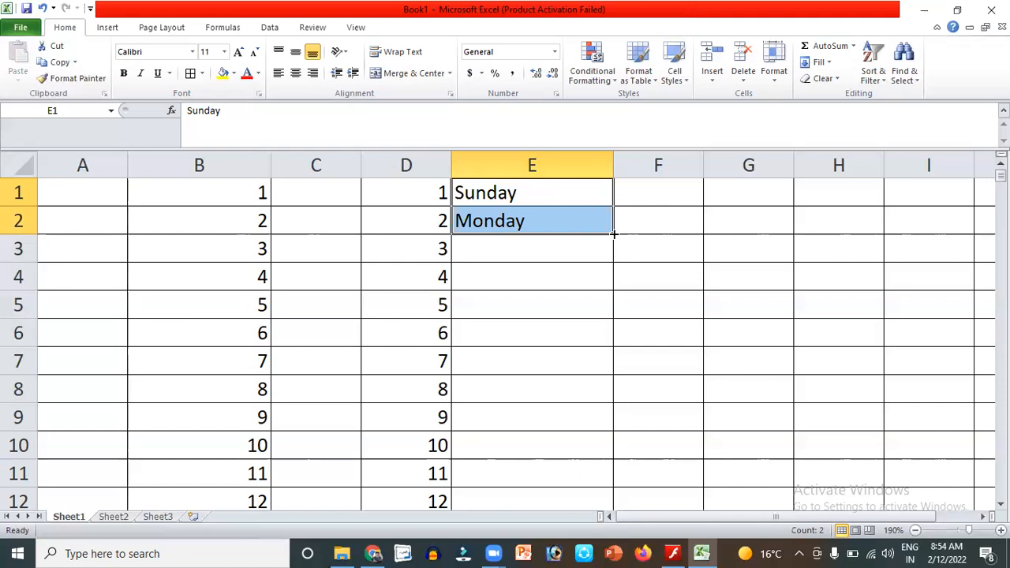
left_click_drag(613, 234, 632, 517)
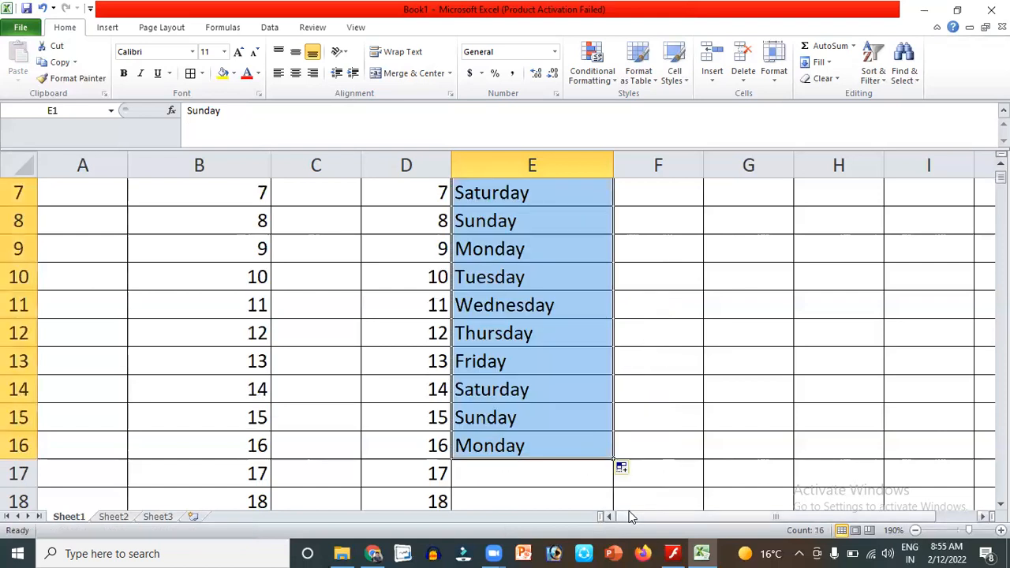
key("Up")
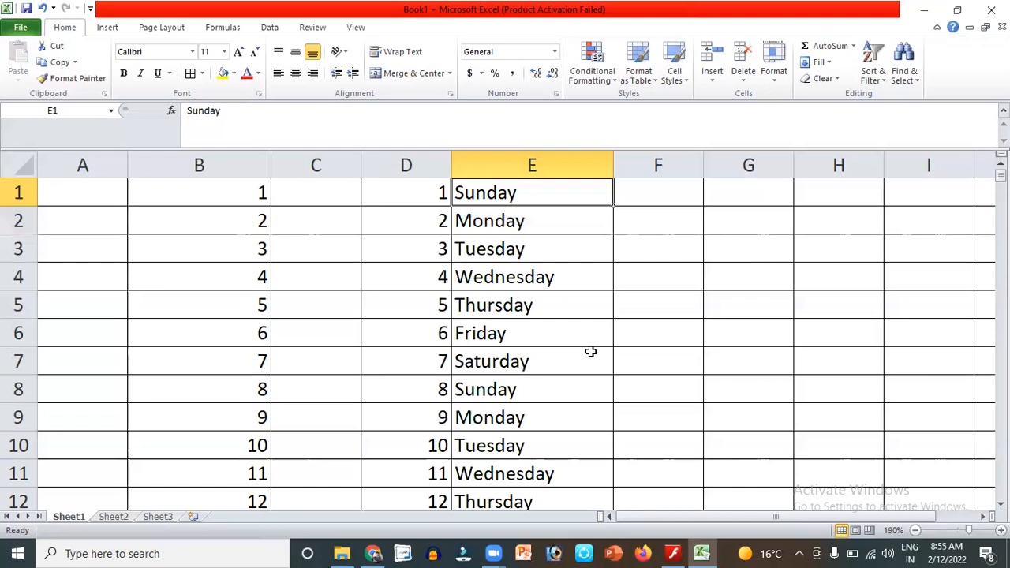
Enter 'Jan' in F1 and 'Feb' in F2.
left_click(670, 190)
type("J")
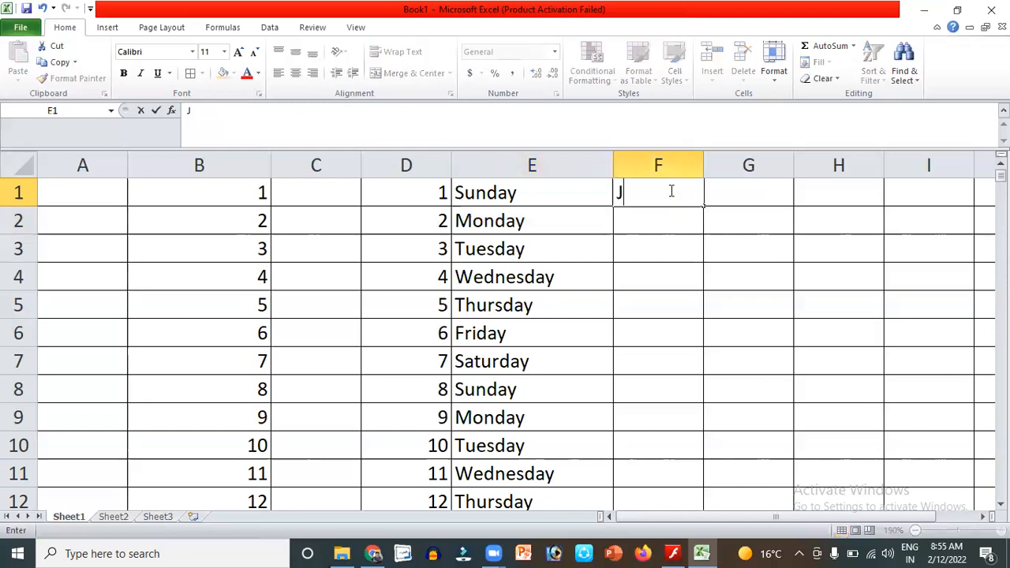
type("n")
key("BackSpace")
type("an")
key("Return")
type("Fe")
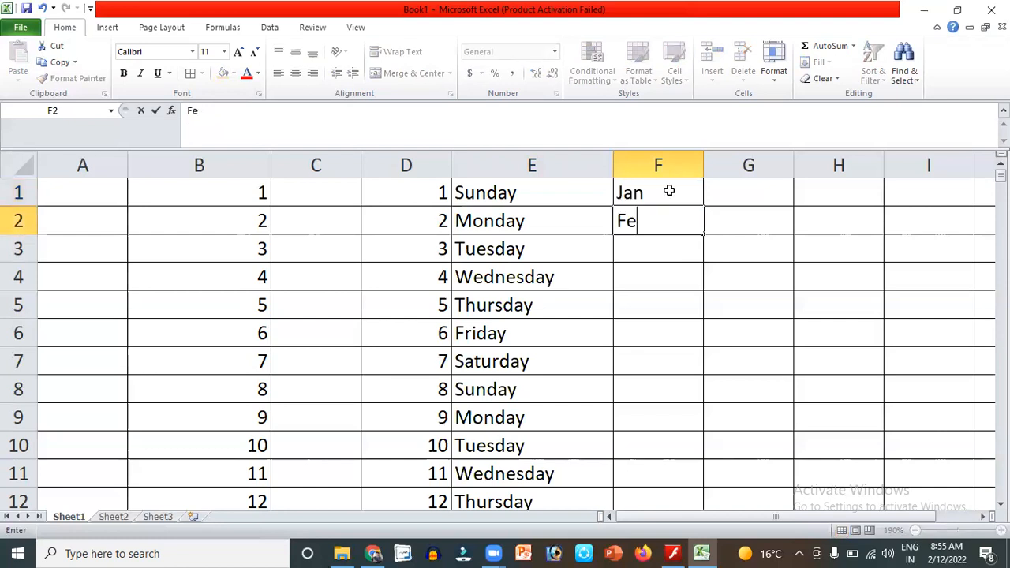
type("b")
key("Return")
Fill the month series from F1:F2 down to Jun in F18.
left_click(655, 197)
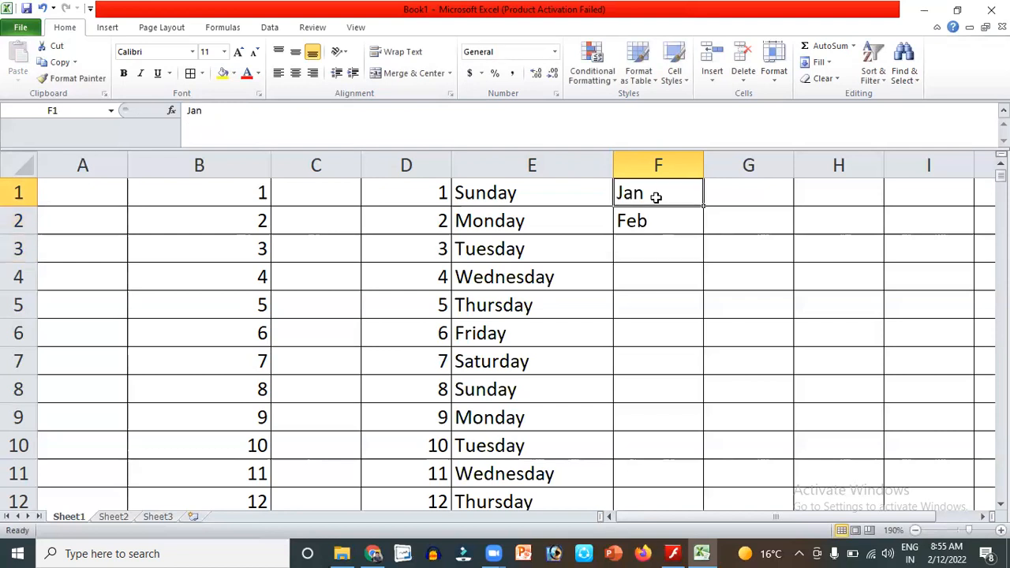
left_click(661, 216, "shift")
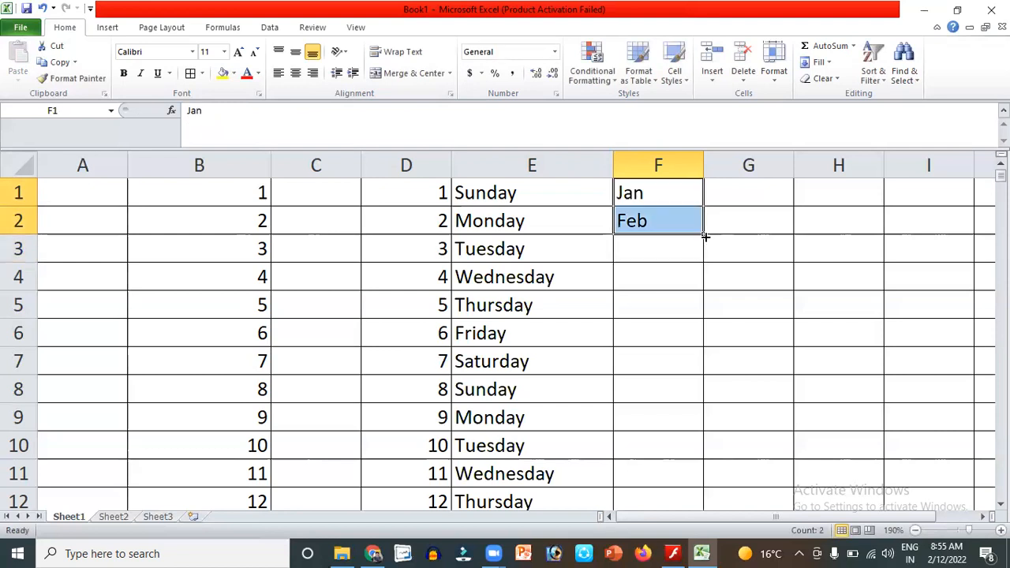
left_click_drag(703, 233, 733, 529)
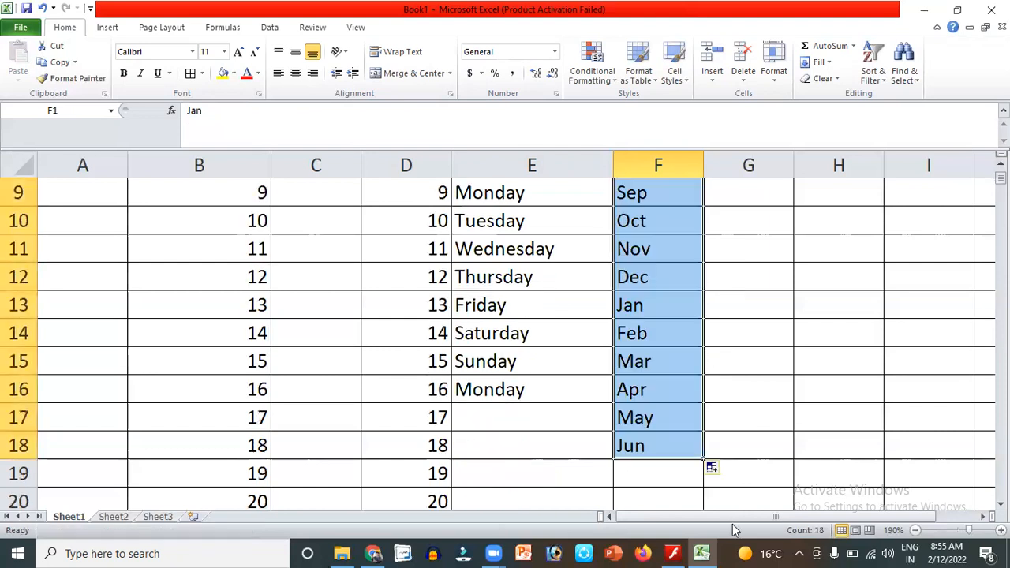
key("Up")
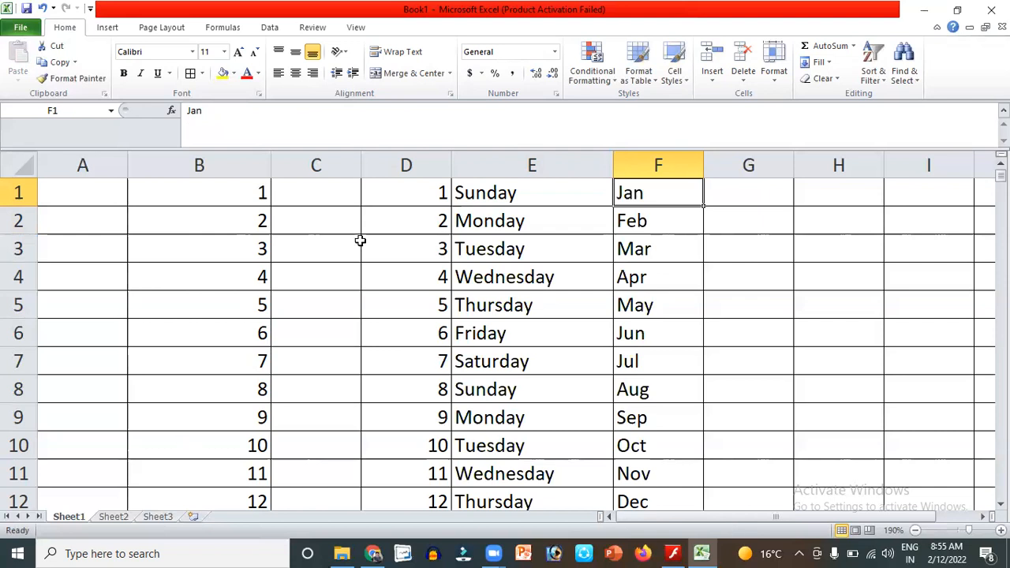
Enter 2 and 4 in C1:C2 and fill the even numbers down to 20 in C10.
left_click(324, 194)
type("2")
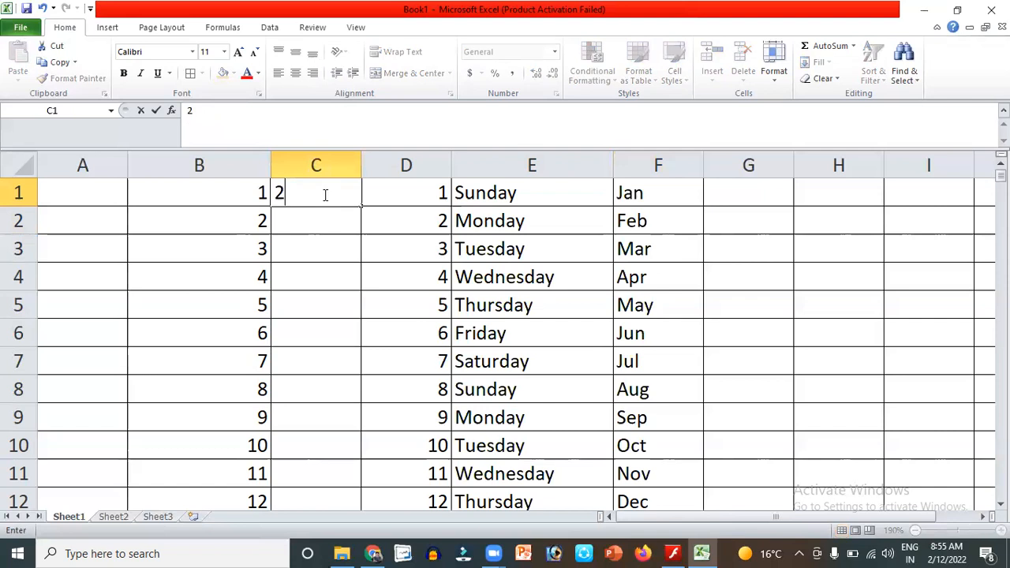
key("Return")
type("4")
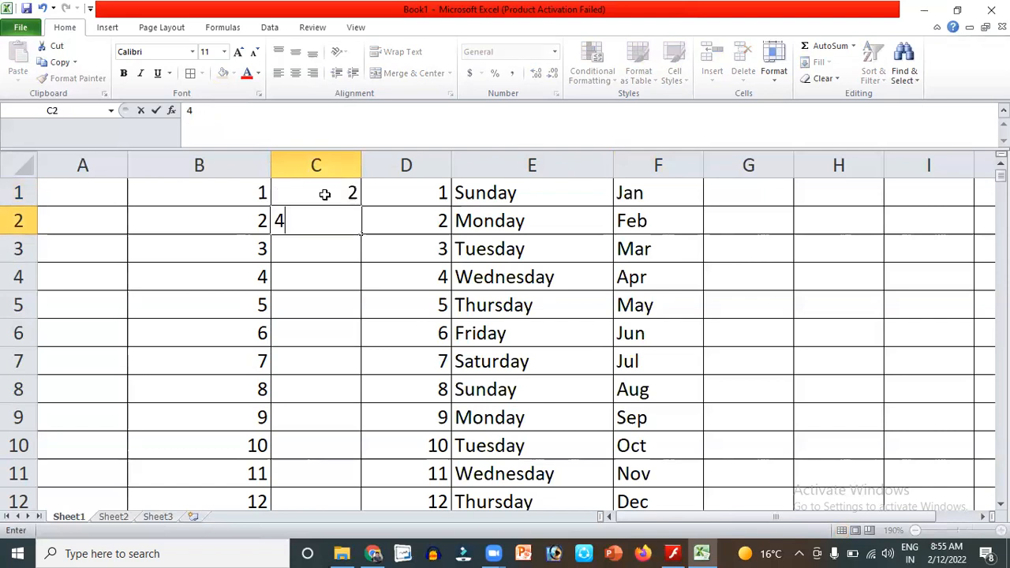
left_click(324, 194)
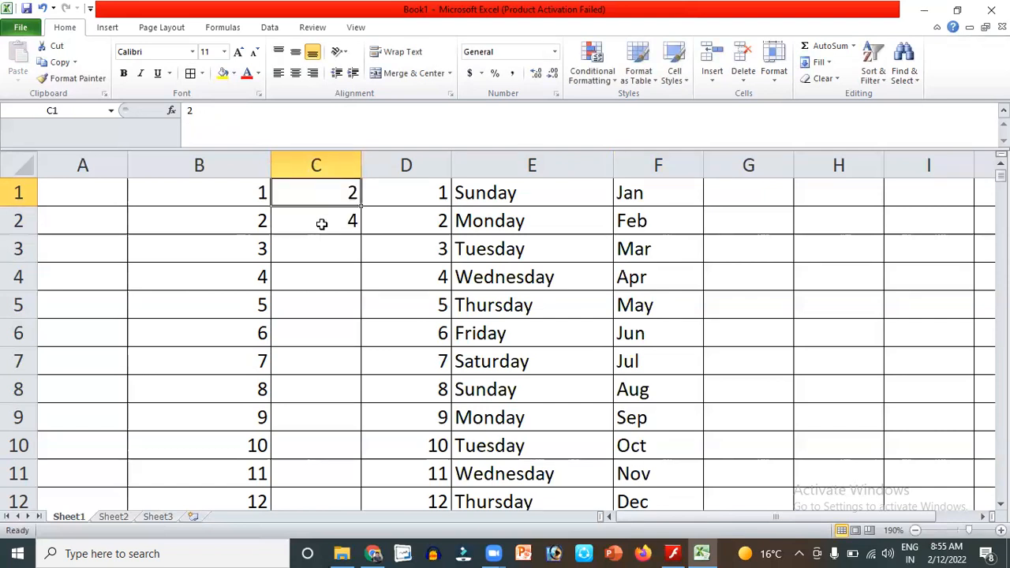
left_click(322, 224, "shift")
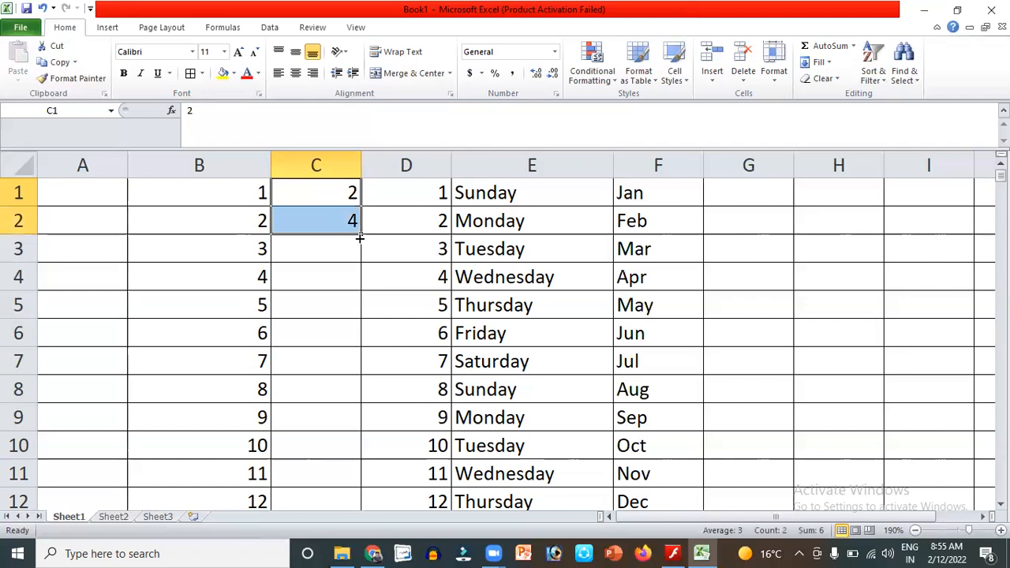
left_click_drag(366, 393, 364, 454)
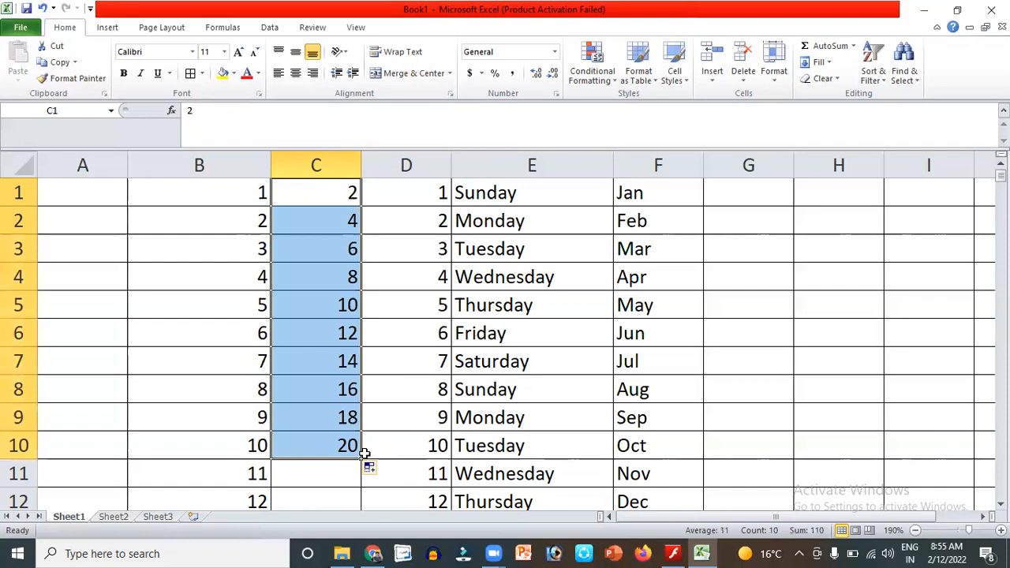
Enter 321 in A1 and 642 in A2.
left_click(88, 199)
type("321")
key("Return")
type("642")
left_click(88, 199)
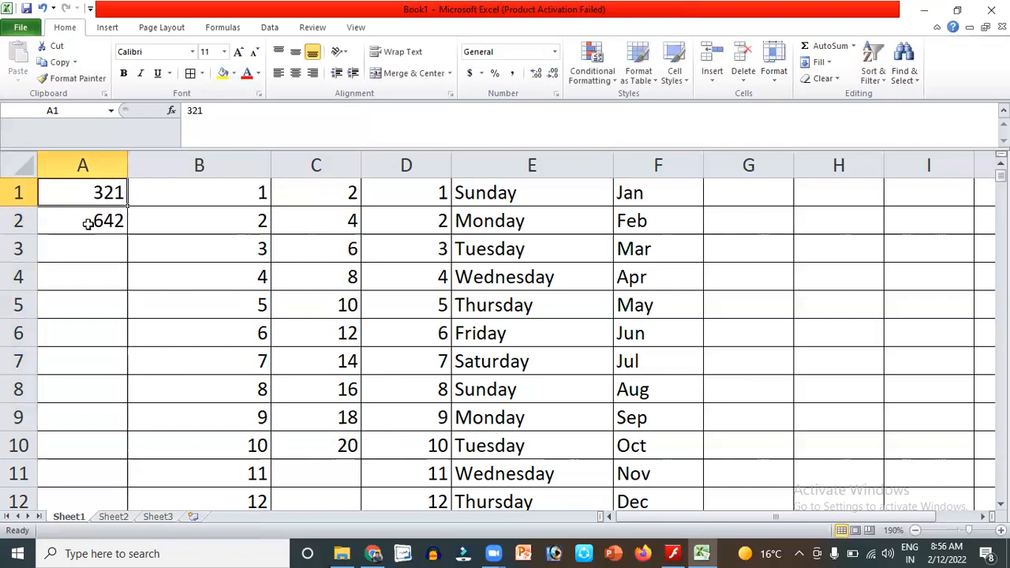
Extend the 321, 642 pattern with the fill handle down to 3210 in A10.
left_click(125, 233, "shift")
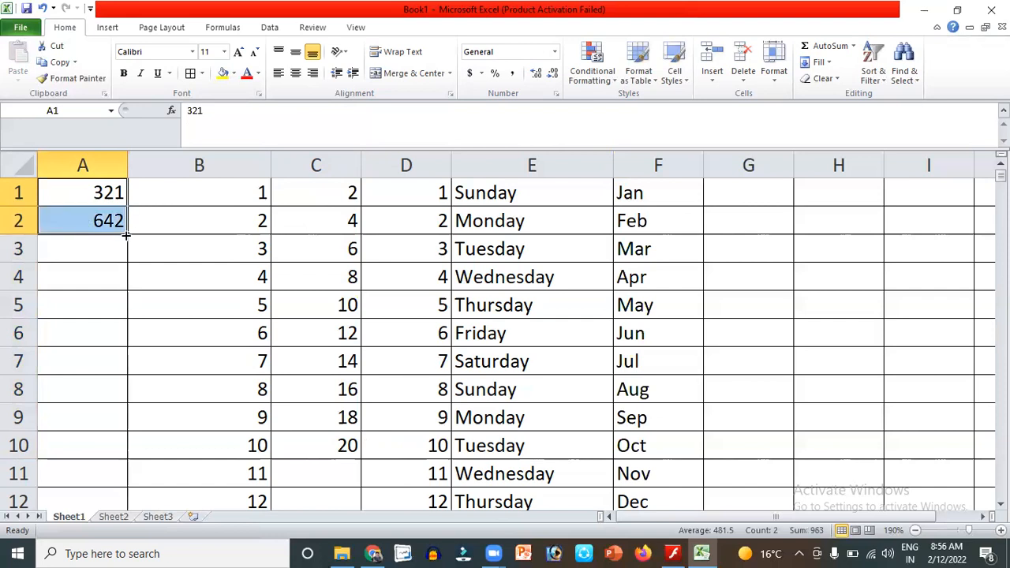
left_click_drag(124, 234, 133, 455)
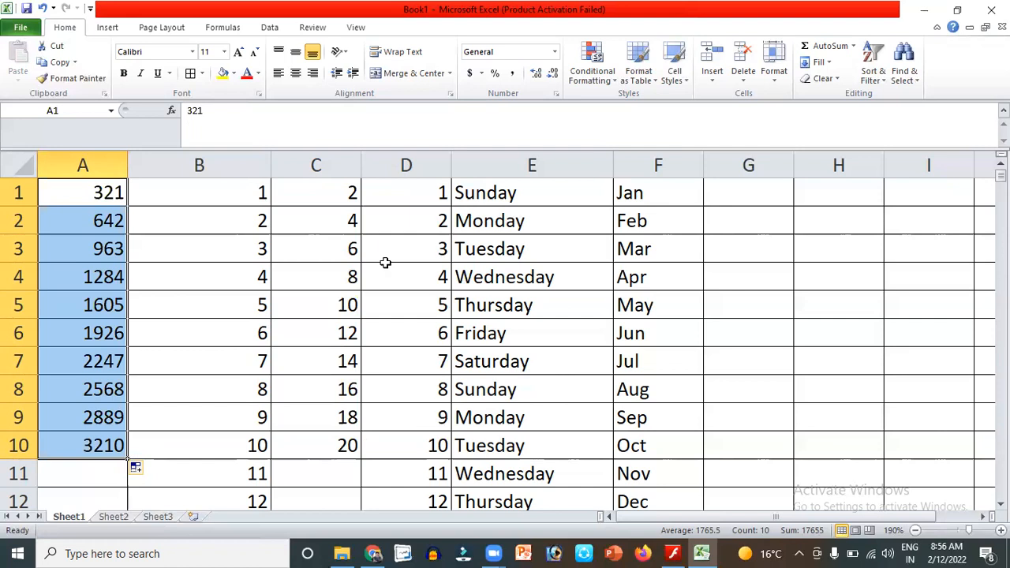
key("alt+Tab")
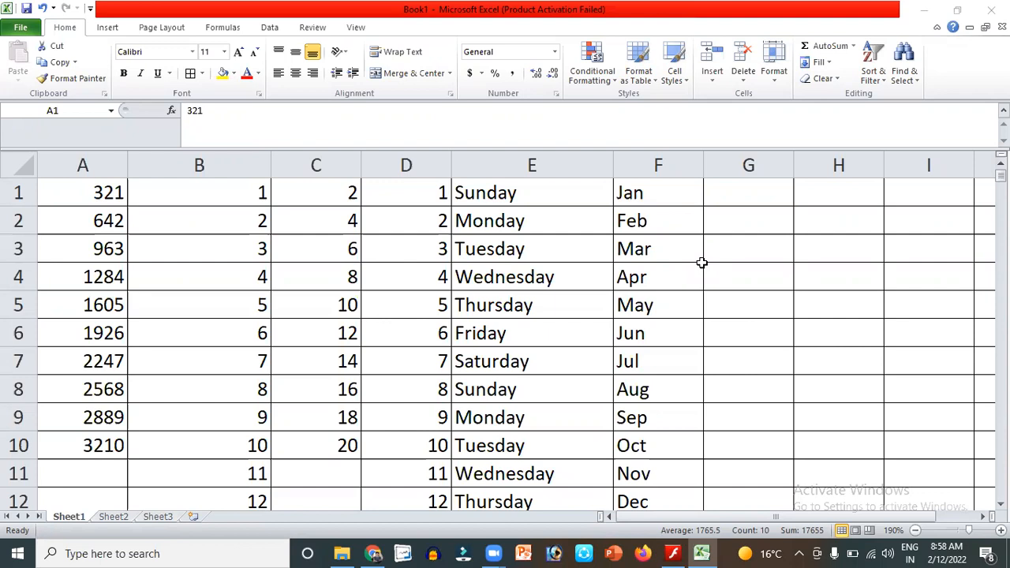
Select the entire sheet and delete all contents, emptying columns A through F.
left_click(20, 167)
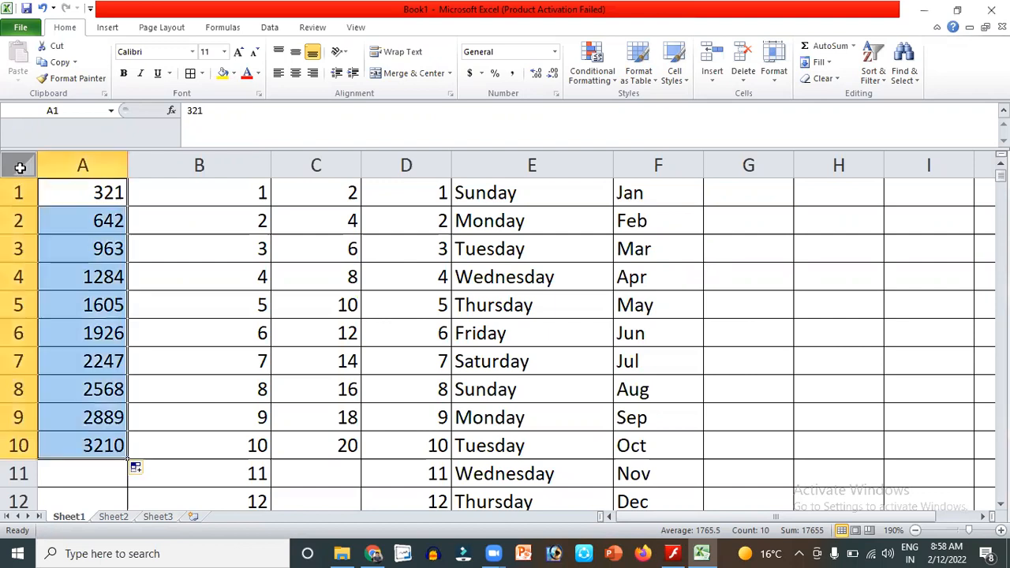
left_click(21, 168)
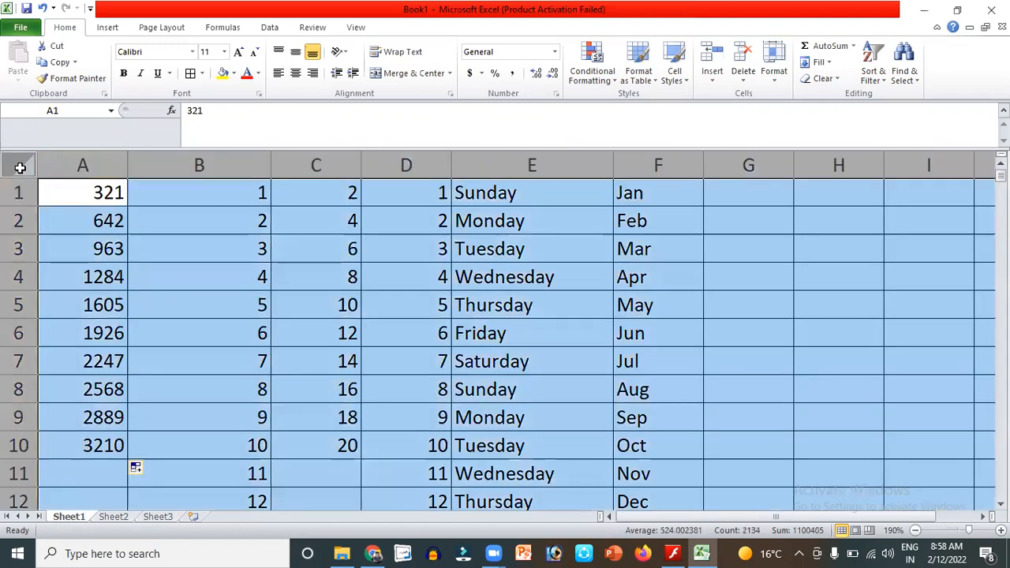
key("Delete")
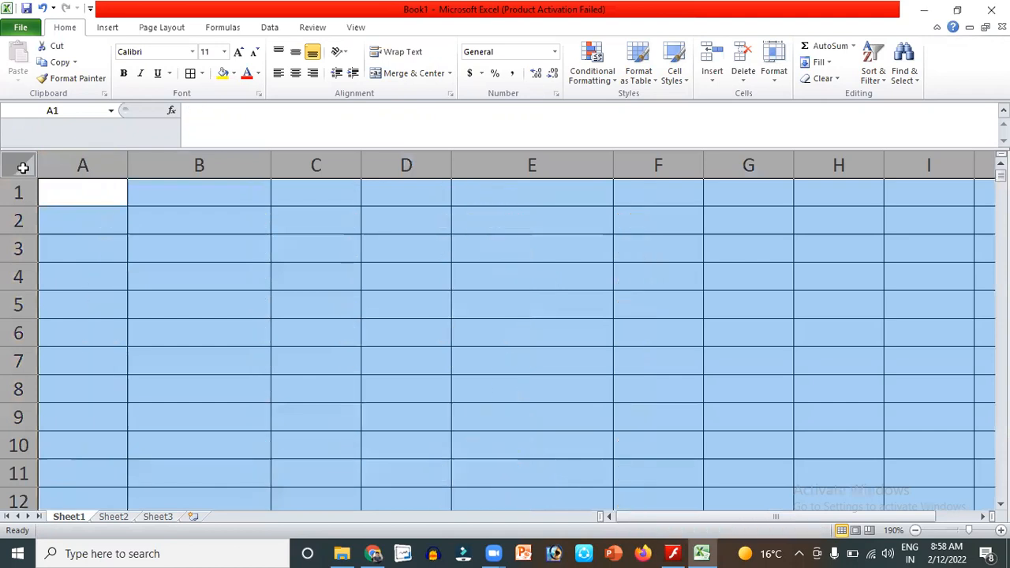
left_click(146, 227)
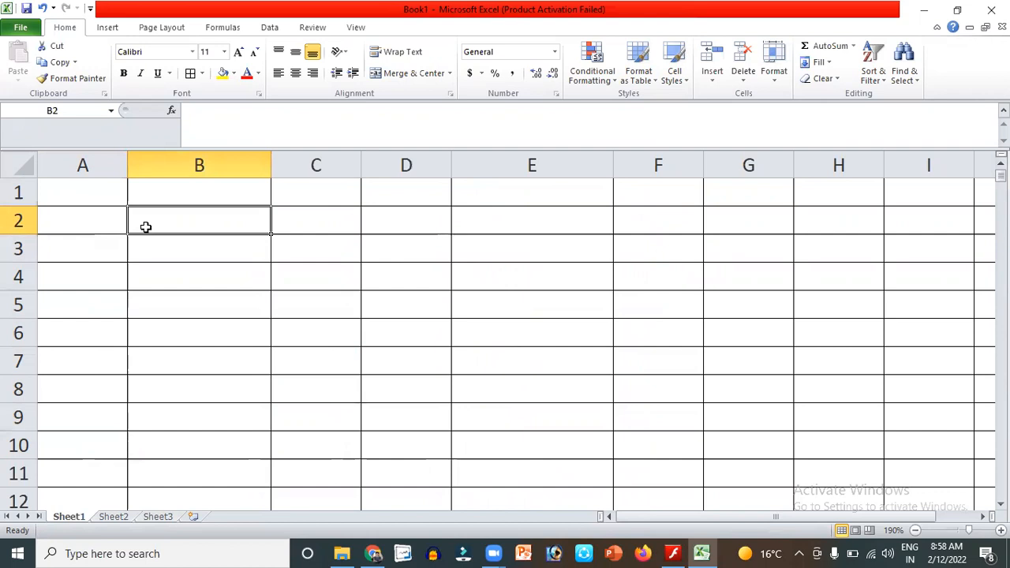
Enter 2, 4, 6, 8 and 10 down column A starting at A2.
left_click(93, 194)
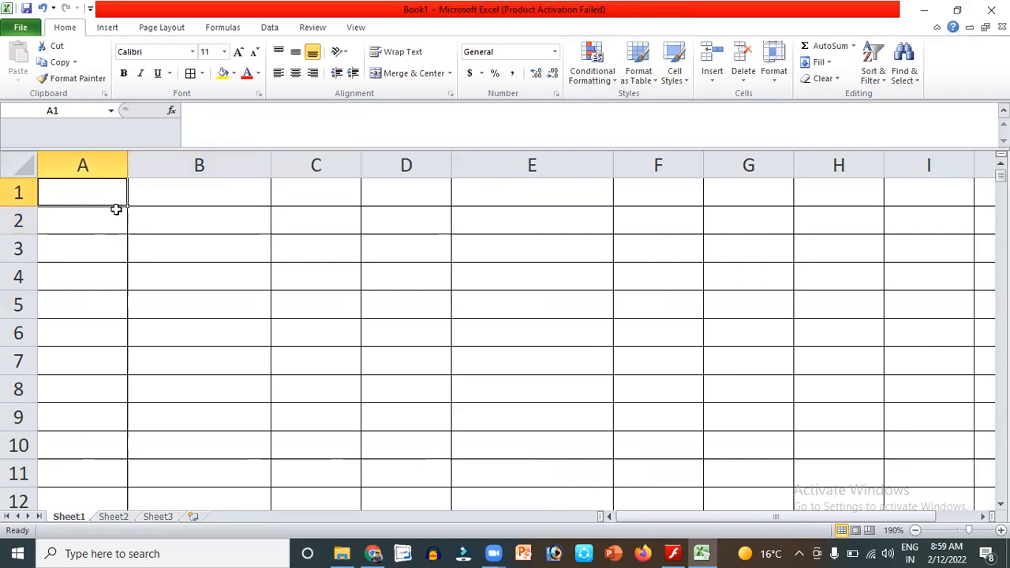
left_click(114, 211)
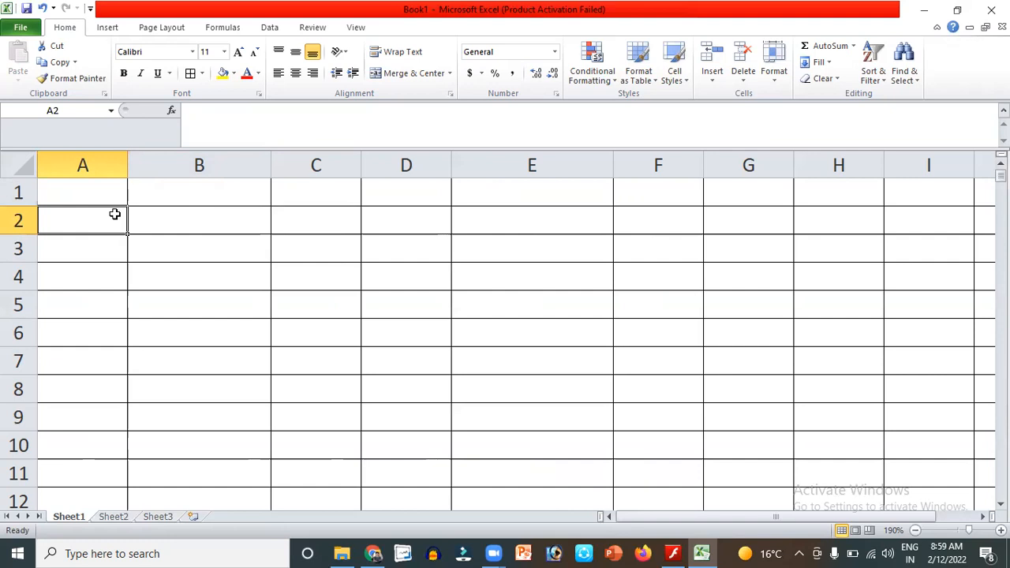
type("2")
key("Return")
type("4")
key("Return")
type("6")
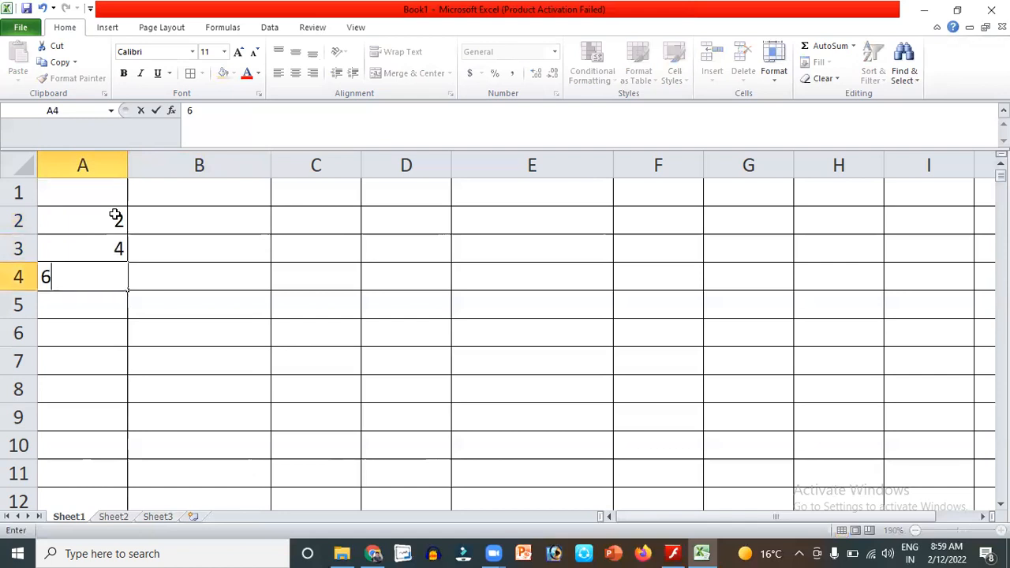
key("Return")
type("8")
key("Return")
type("10")
Continue column A with 12, 16, 18 and 20, leaving out 14.
key("Return")
type("1")
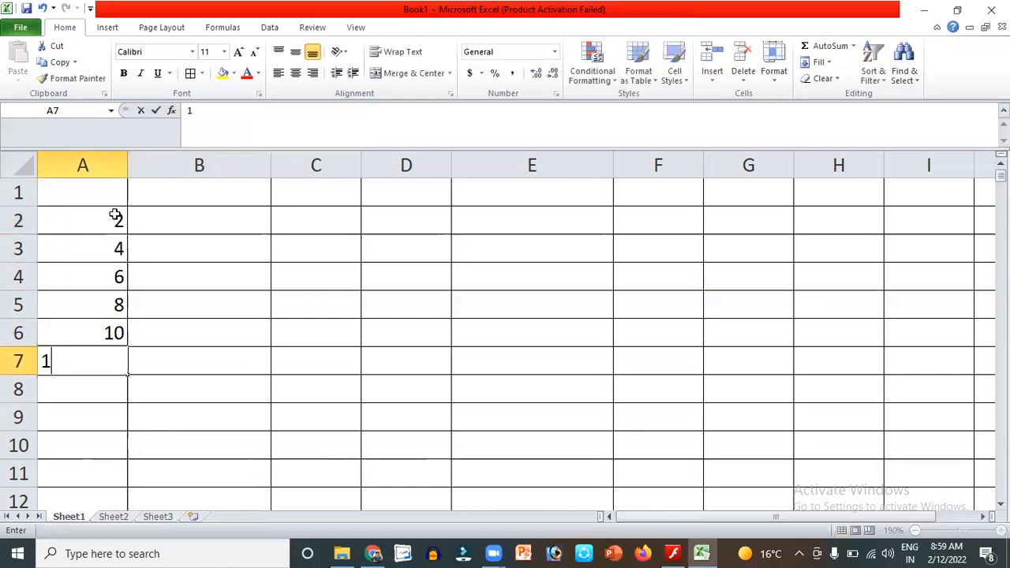
type("2")
key("Return")
type("1")
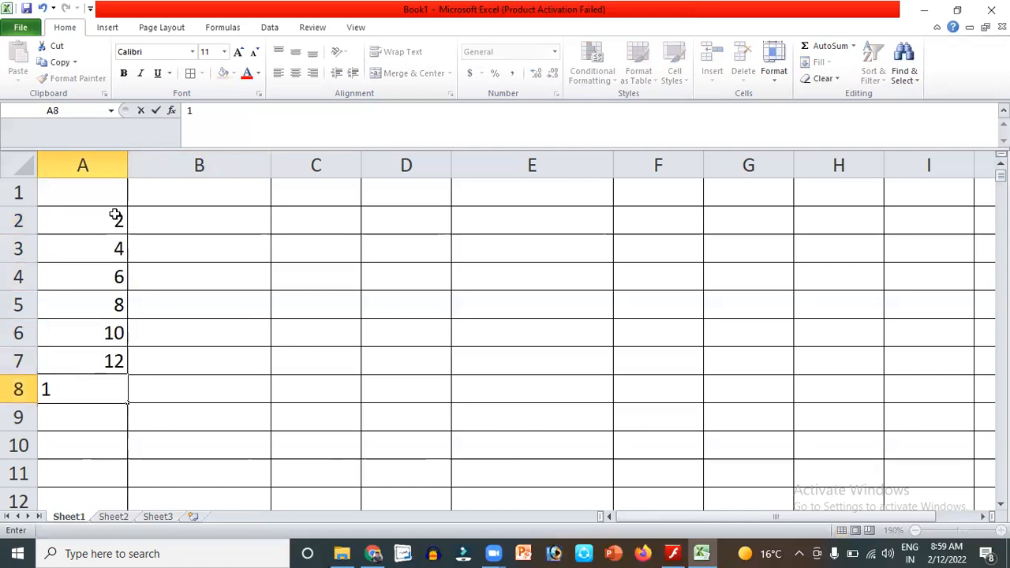
key("BackSpace")
type("16")
key("Return")
type("18")
key("Return")
type("20")
key("Return")
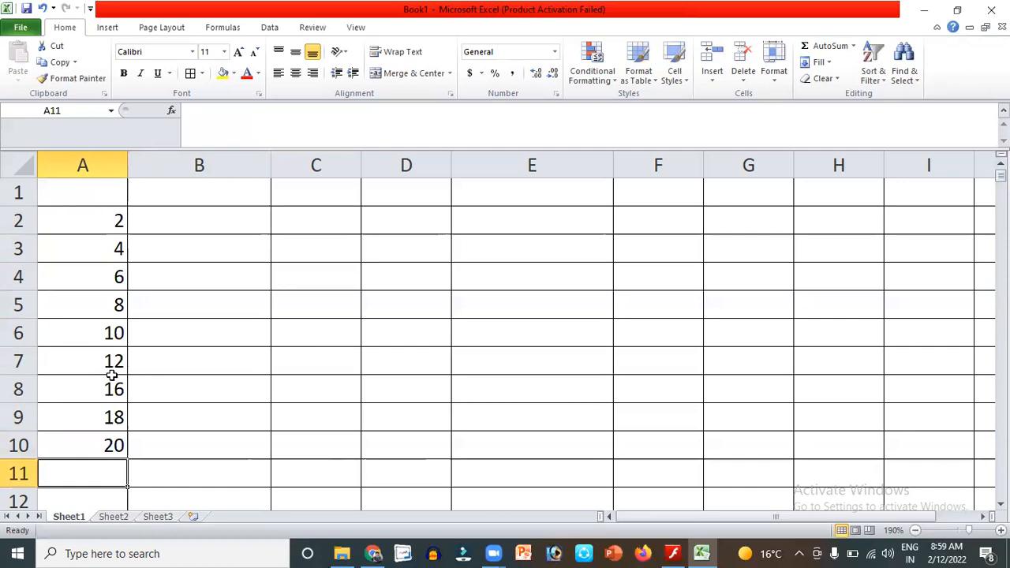
Type 3, 6, 9, 2, 15 and 18 into cells B2 through B7.
left_click(202, 223)
type("3")
key("Return")
type("6")
key("Return")
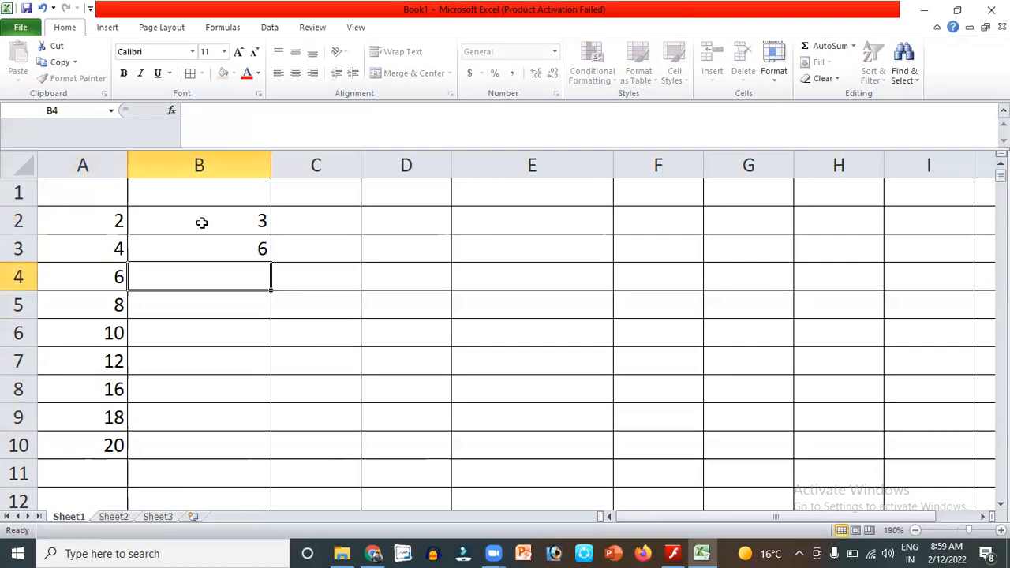
type("9")
key("Return")
type("2")
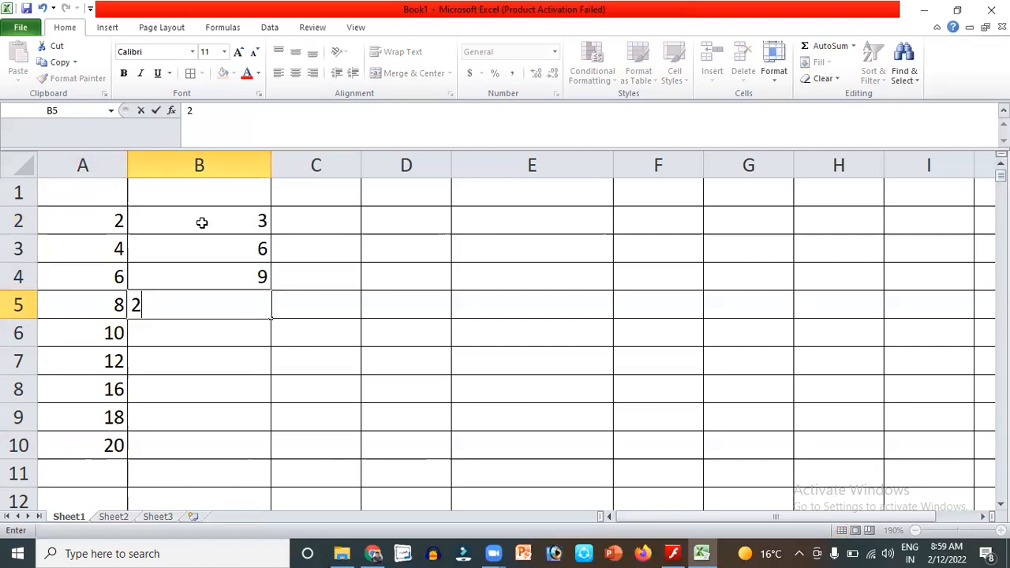
key("Return")
type("15")
key("Return")
type("18")
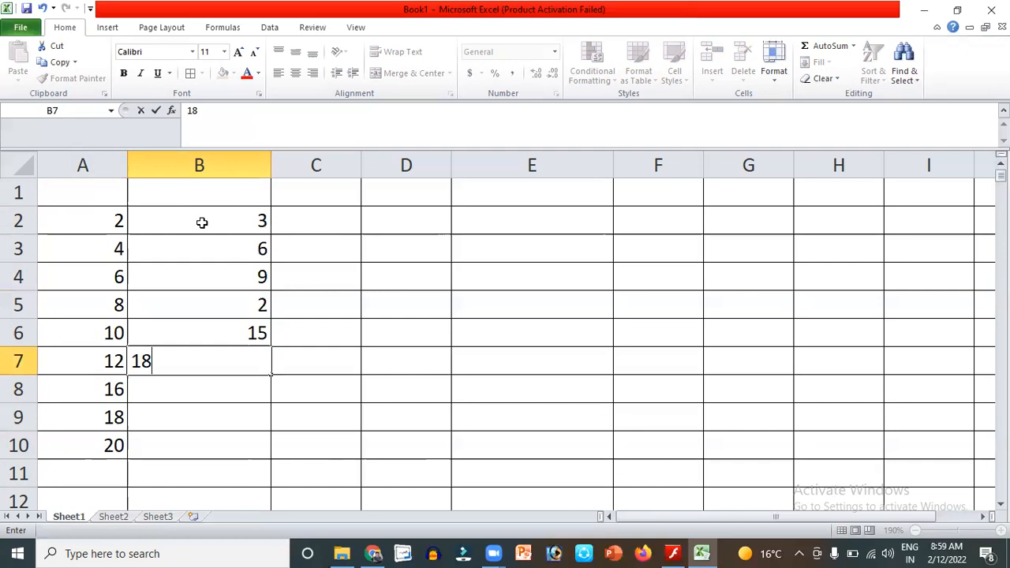
key("Return")
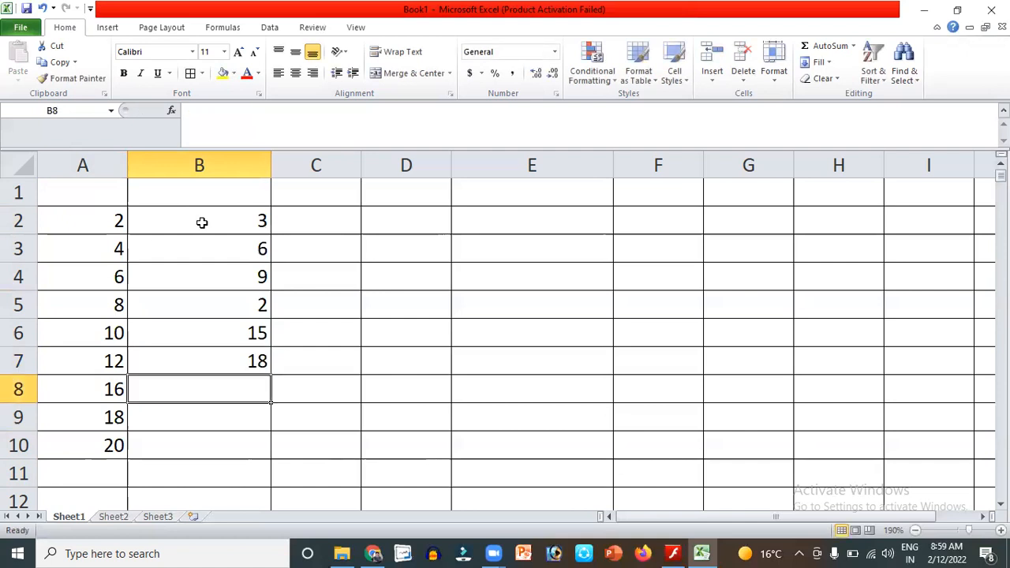
Add 24 in B8, then correct B9 to 27 and B10 to 30.
type("24")
key("Return")
type("28")
key("Return")
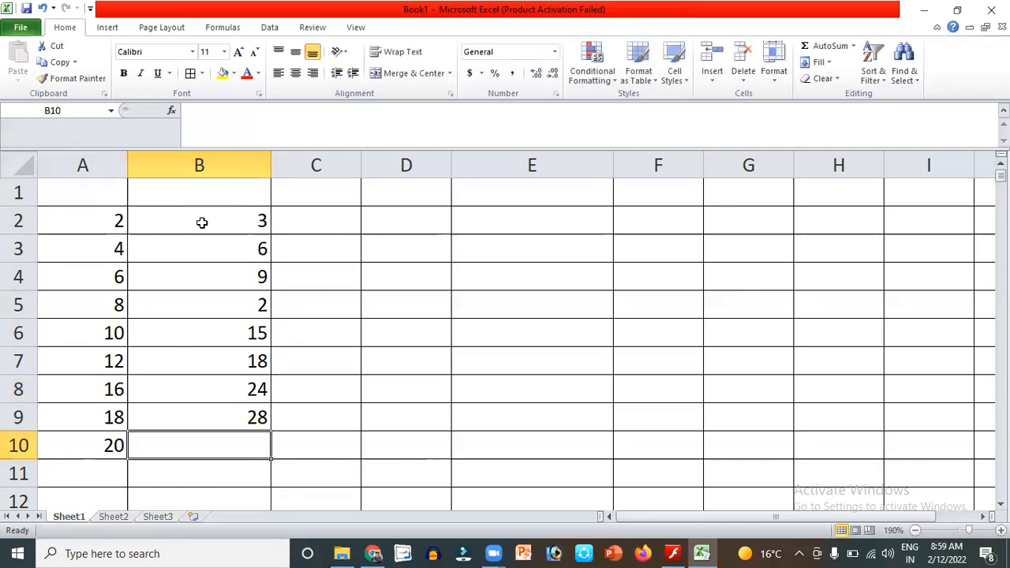
type("3")
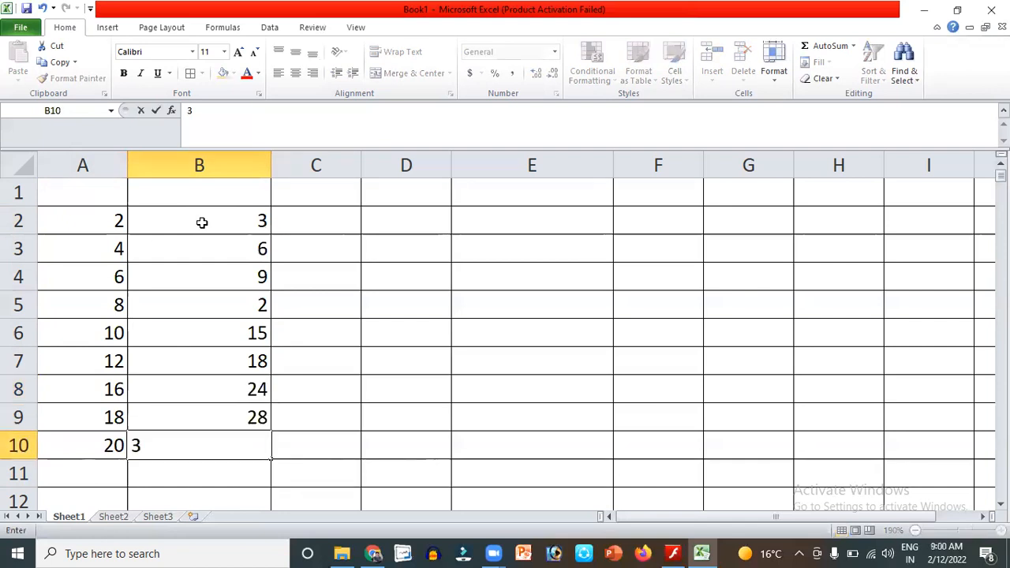
key("Up")
type("2")
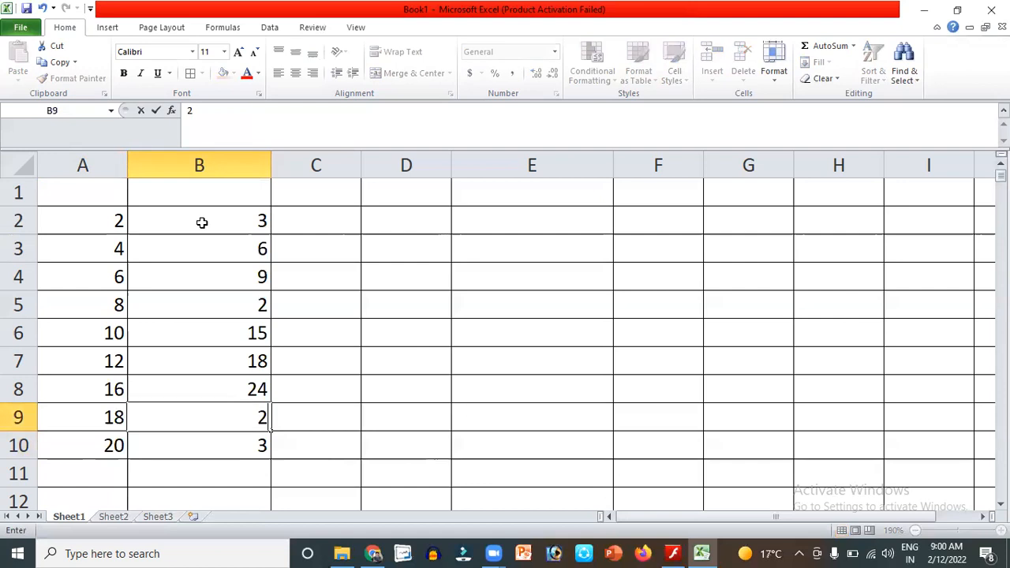
type("7")
key("Return")
type("30")
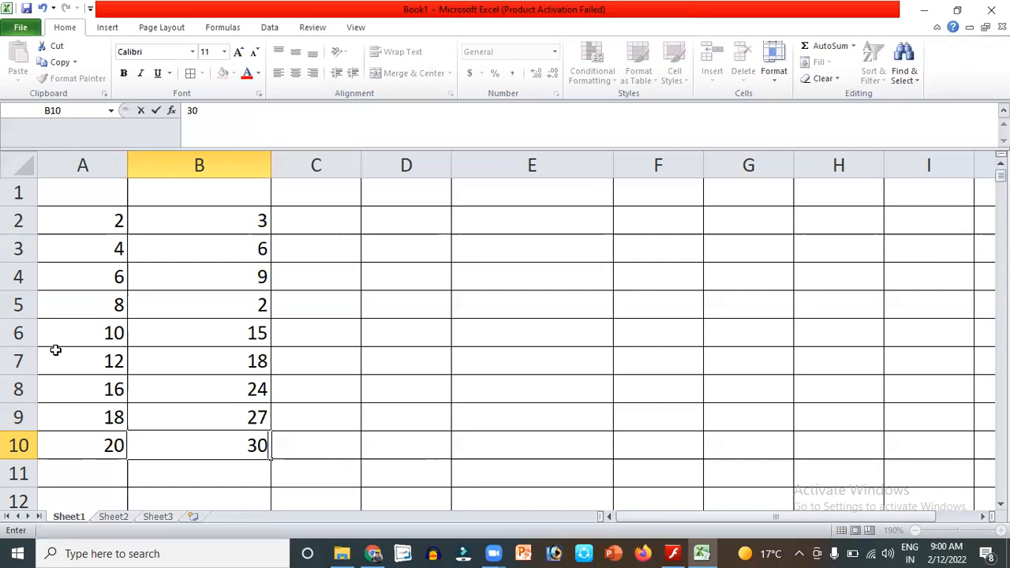
Overwrite B2:B6 with 4, 8, 12, 16 and 20.
left_click(236, 222)
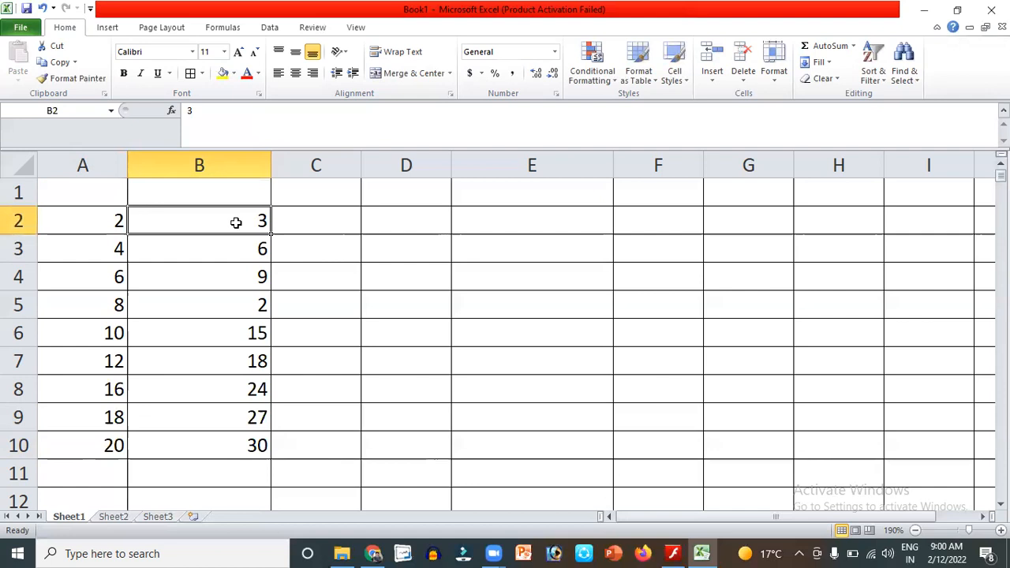
key("shift+Down")
key("shift+Down")
key("shift+Down")
key("shift+Down")
key("shift+Down")
key("shift+Down")
key("shift+Down")
key("shift+Down")
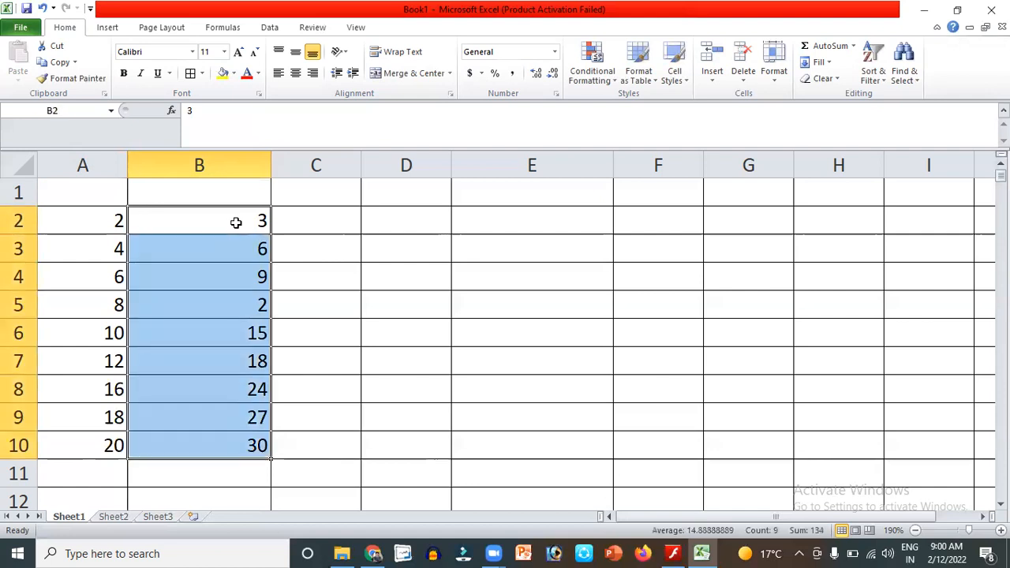
type("4")
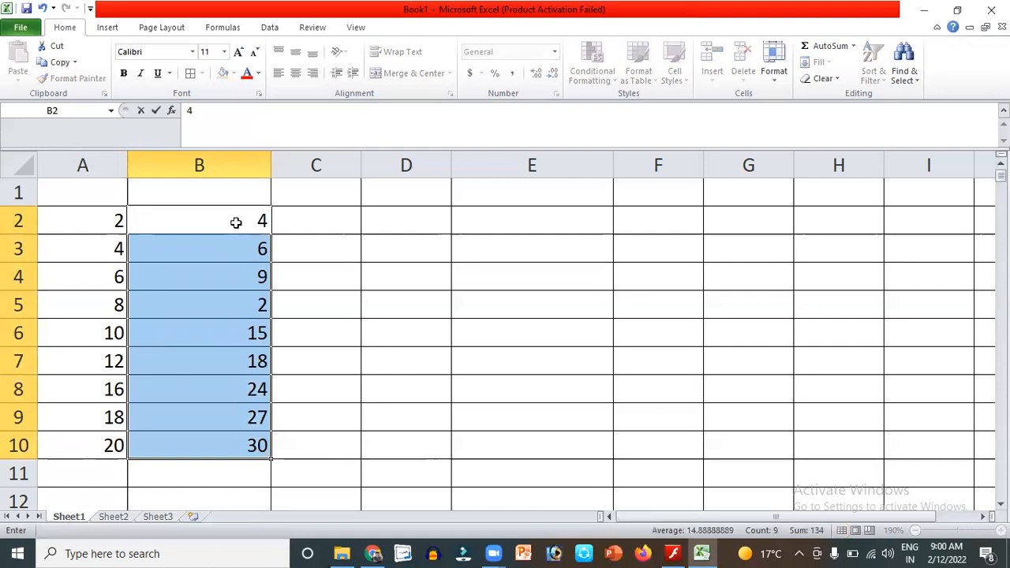
key("Return")
type("8")
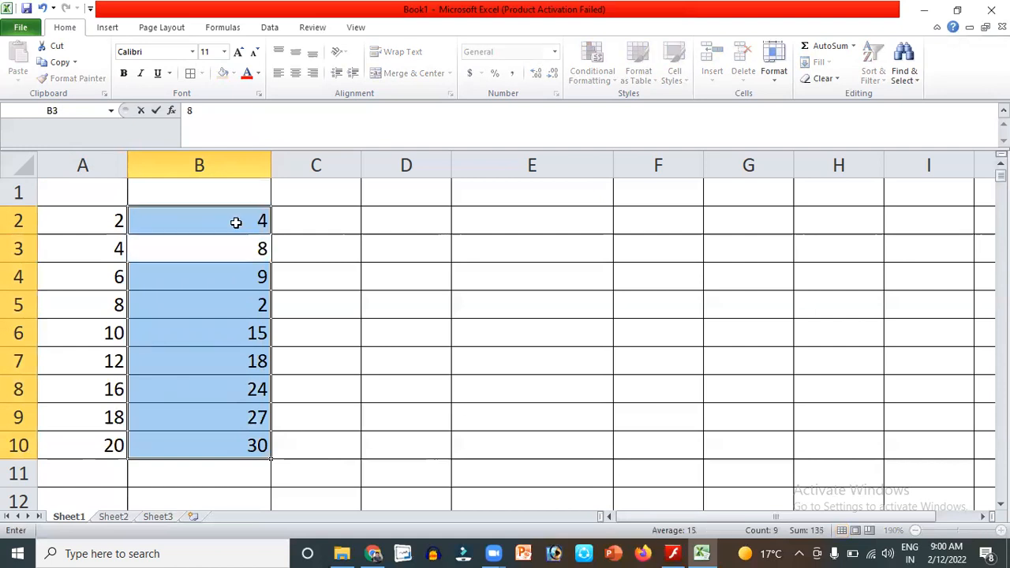
key("Return")
key("Return")
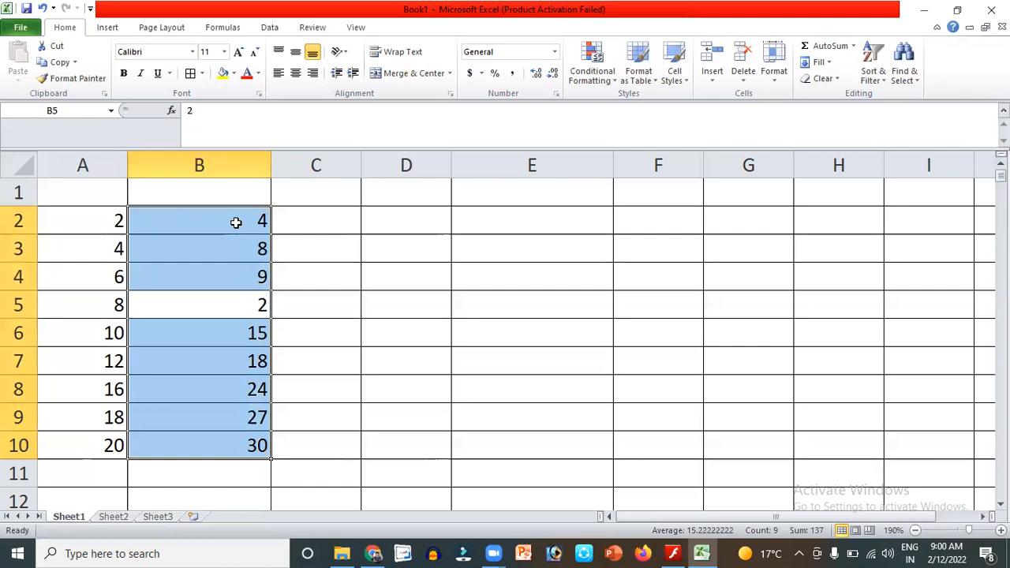
left_click(236, 222)
key("Return")
key("Return")
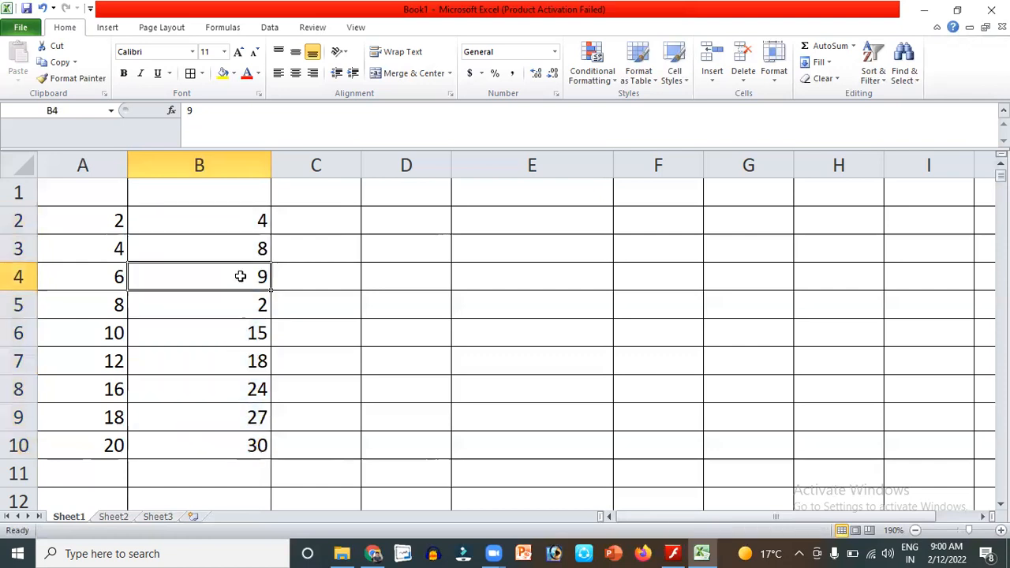
type("12")
key("Return")
type("16")
key("Return")
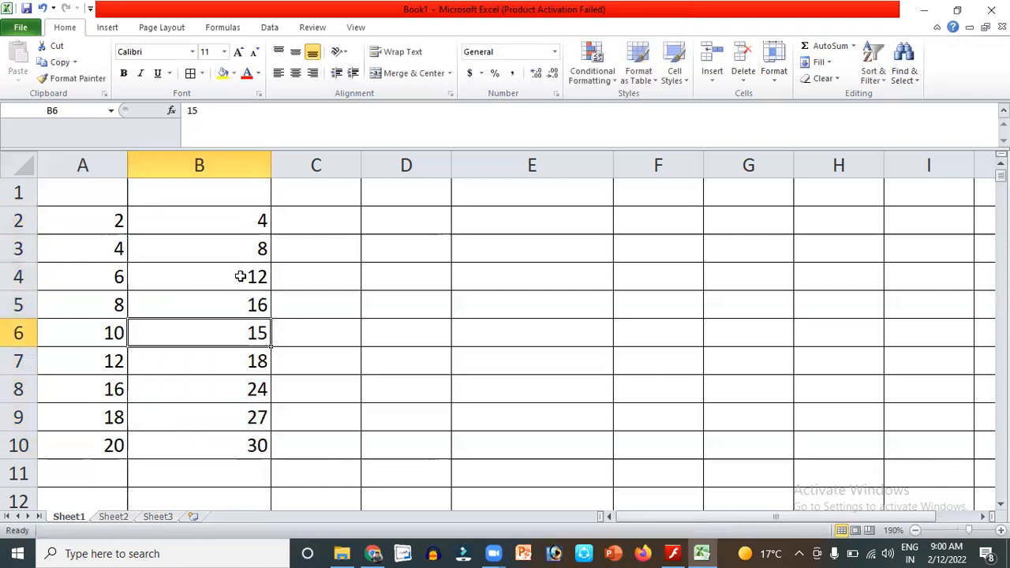
type("2")
type("0")
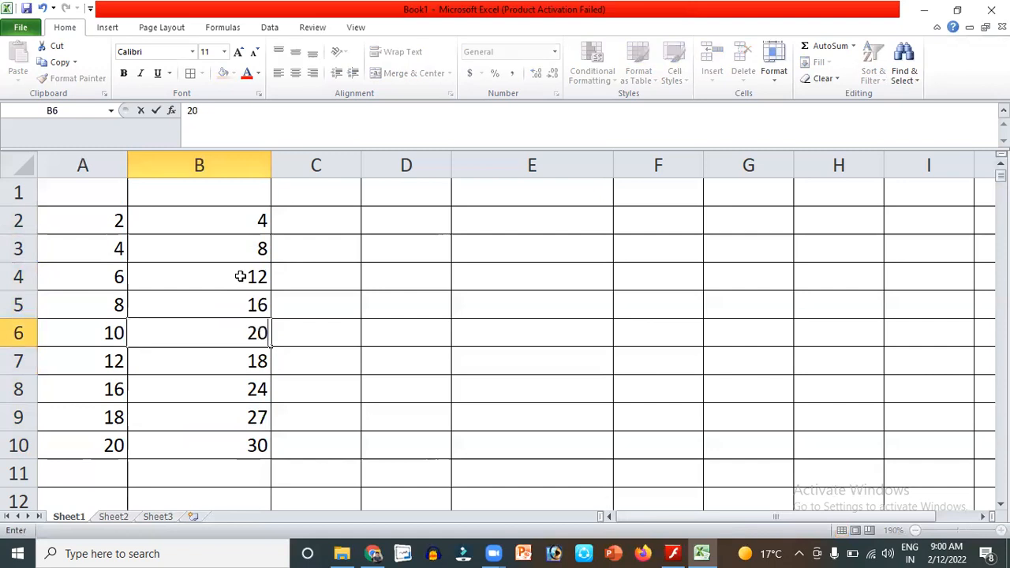
key("Return")
Continue column B with 24, 32, 36 and 40 down to B10.
type("24")
key("Return")
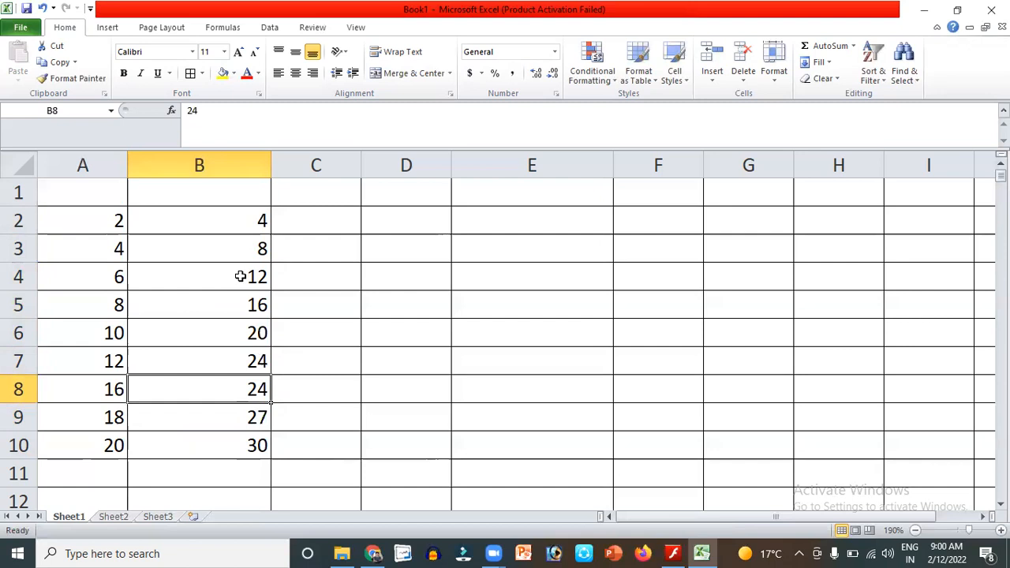
type("3")
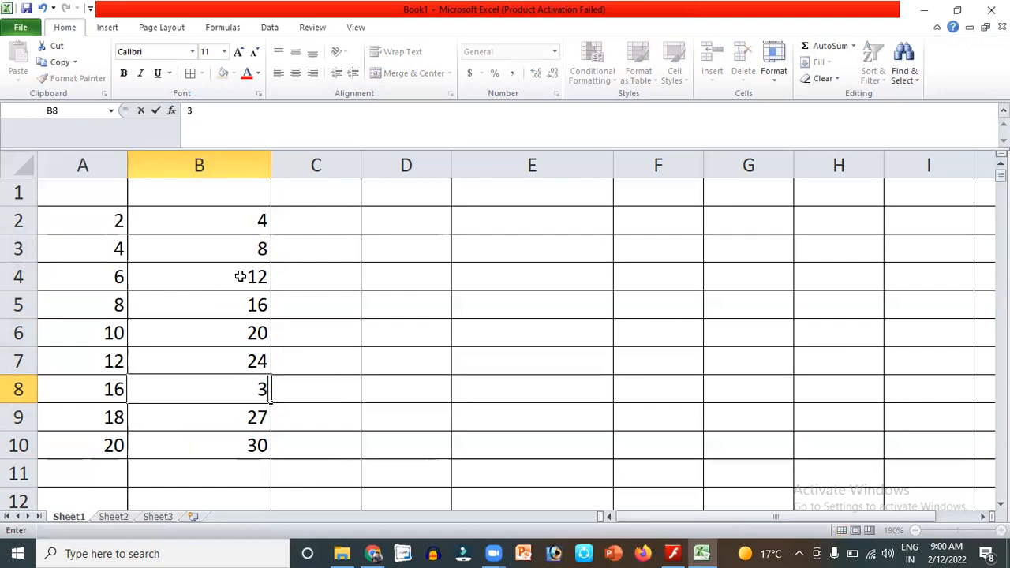
type("2")
key("Return")
type("36")
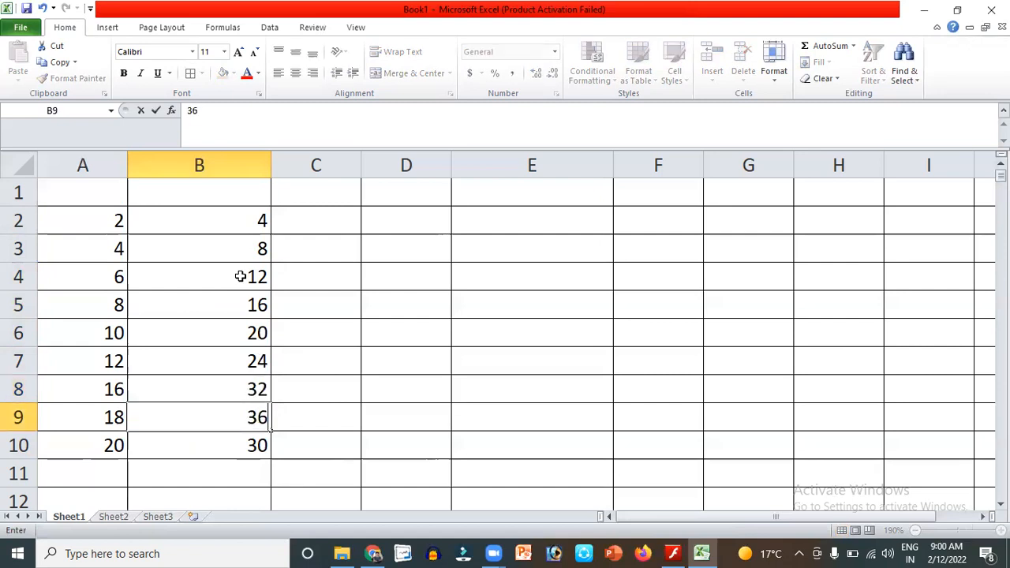
key("Return")
type("40")
key("Return")
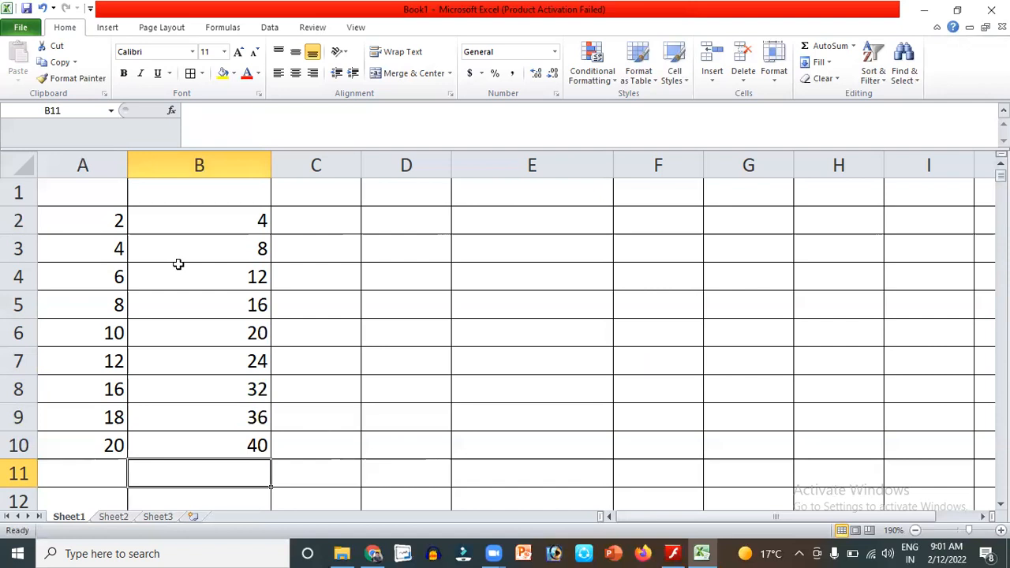
Insert a blank row above row 8.
right_click(18, 387)
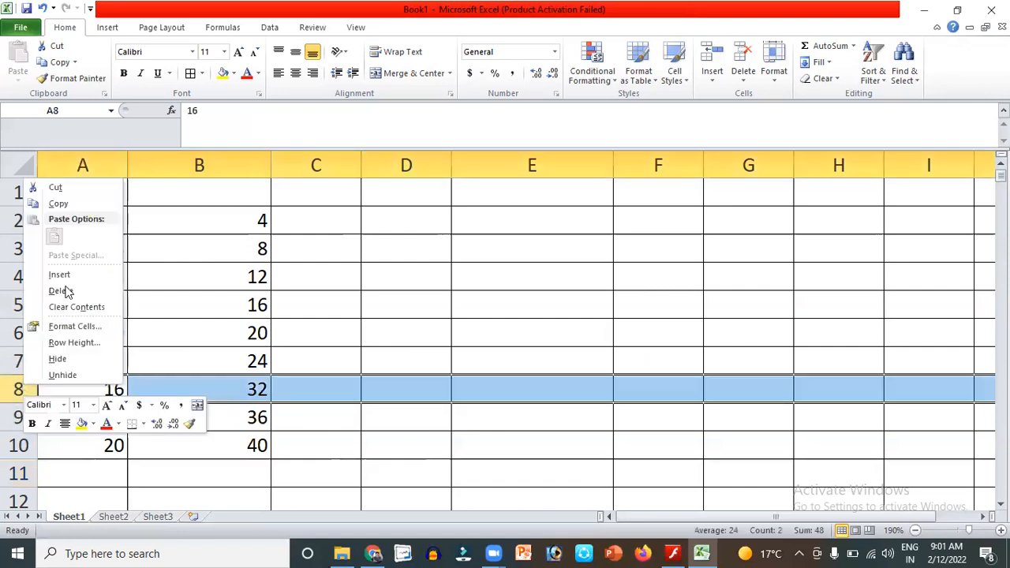
right_click(16, 391)
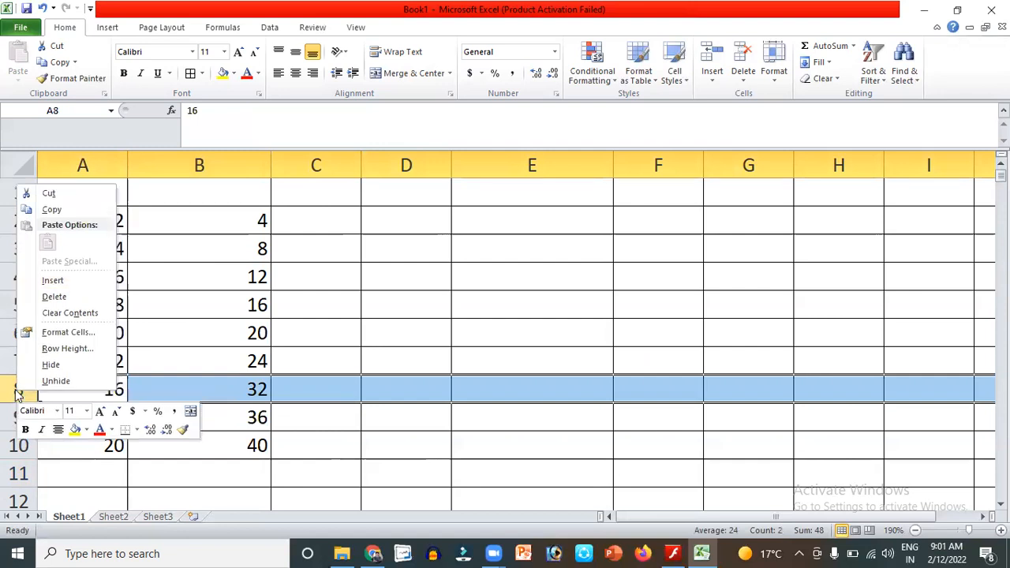
left_click(71, 281)
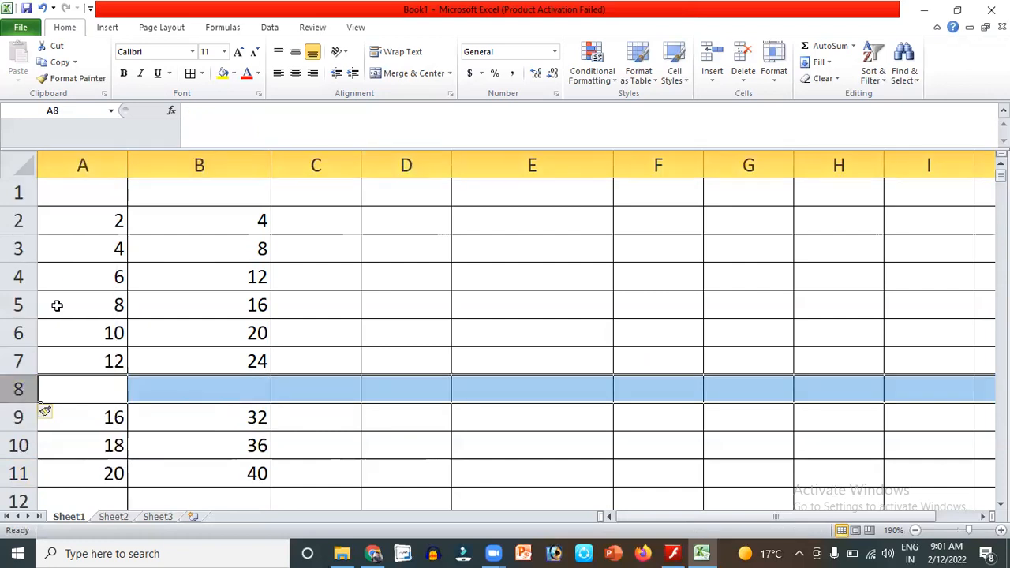
Enter 14 in A8 and 28 in B8 to fill the gap.
left_click(96, 383)
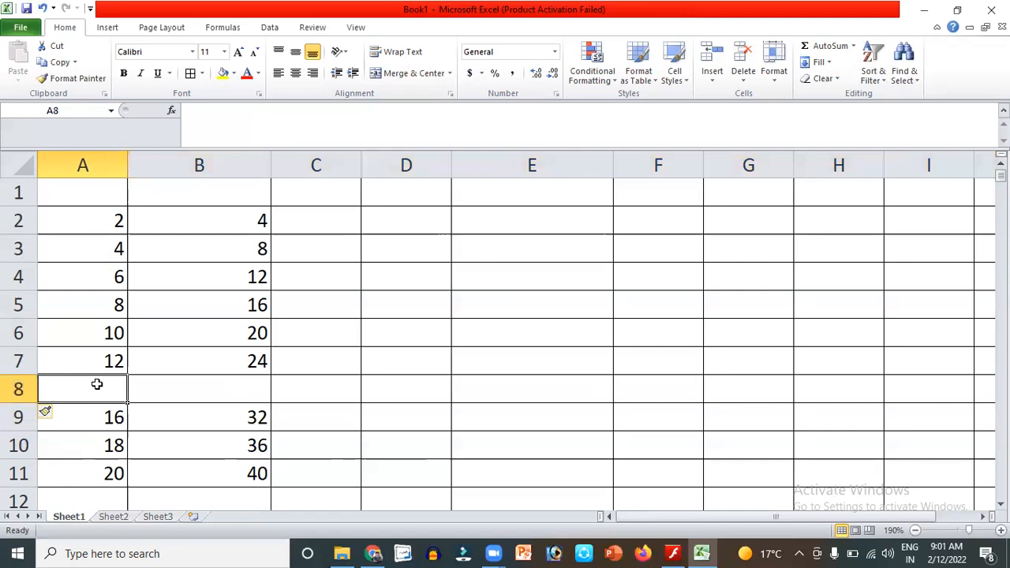
type("14")
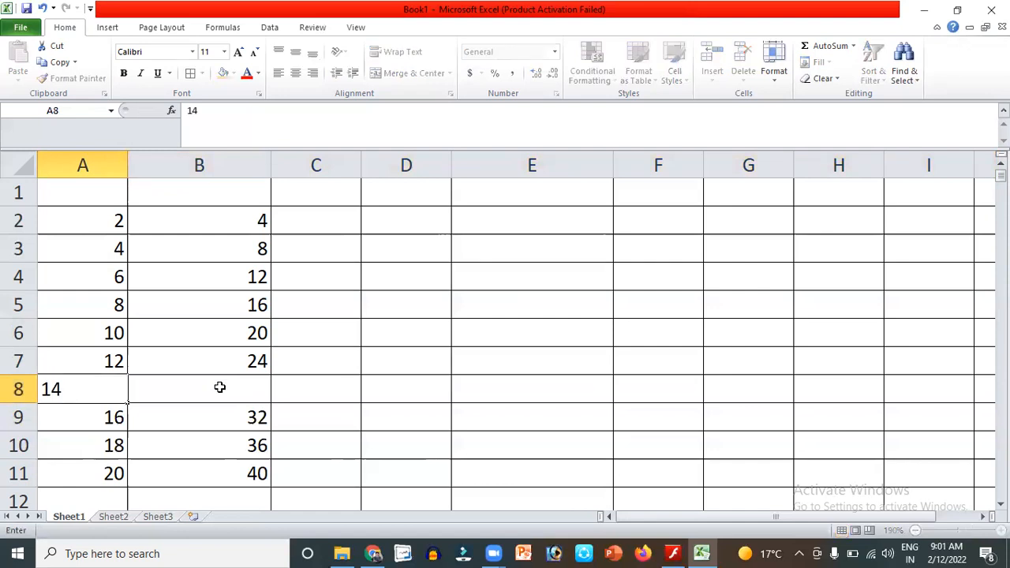
left_click(219, 387)
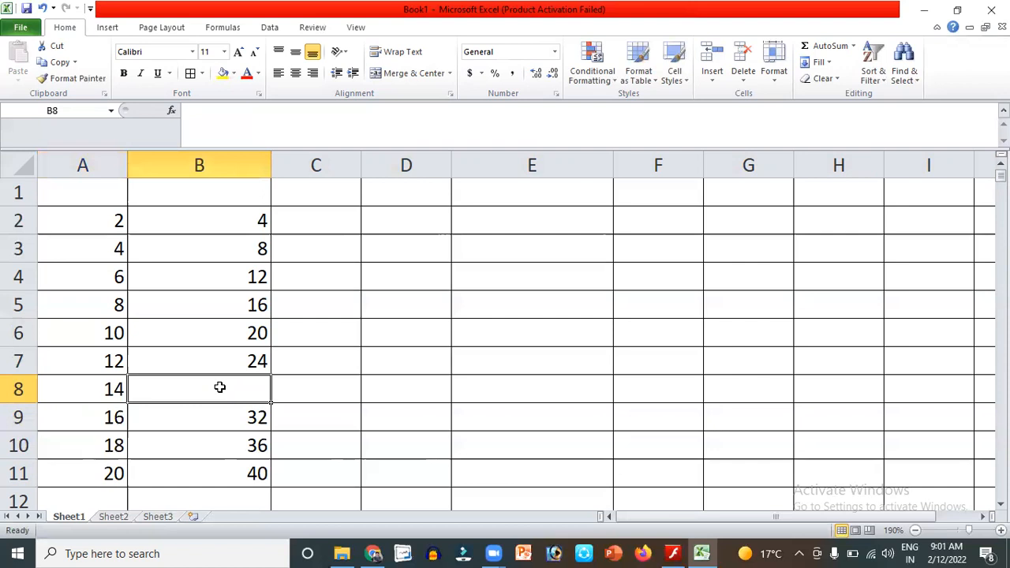
type("28")
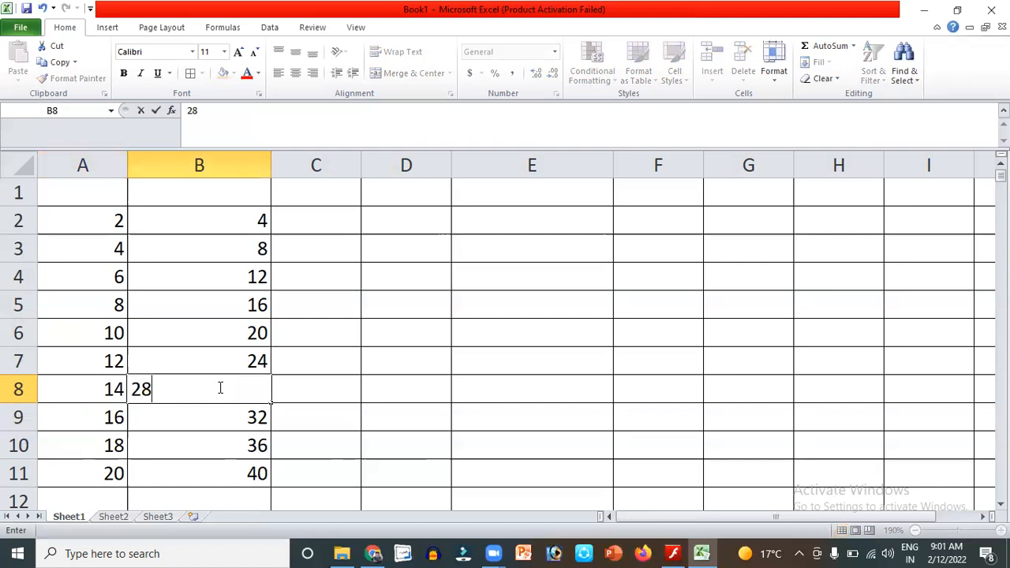
key("Return")
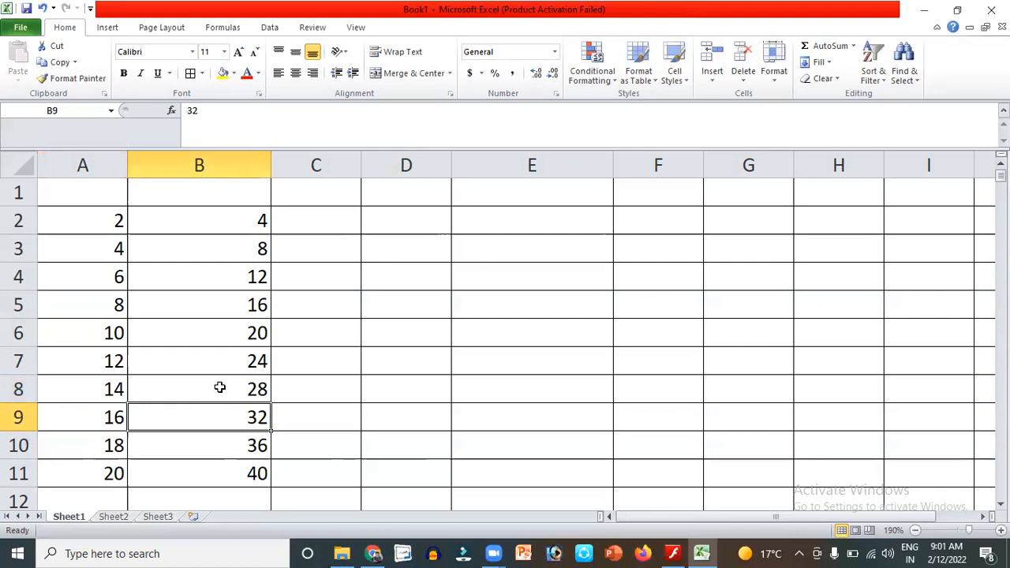
Insert a new blank column before column B.
right_click(243, 166)
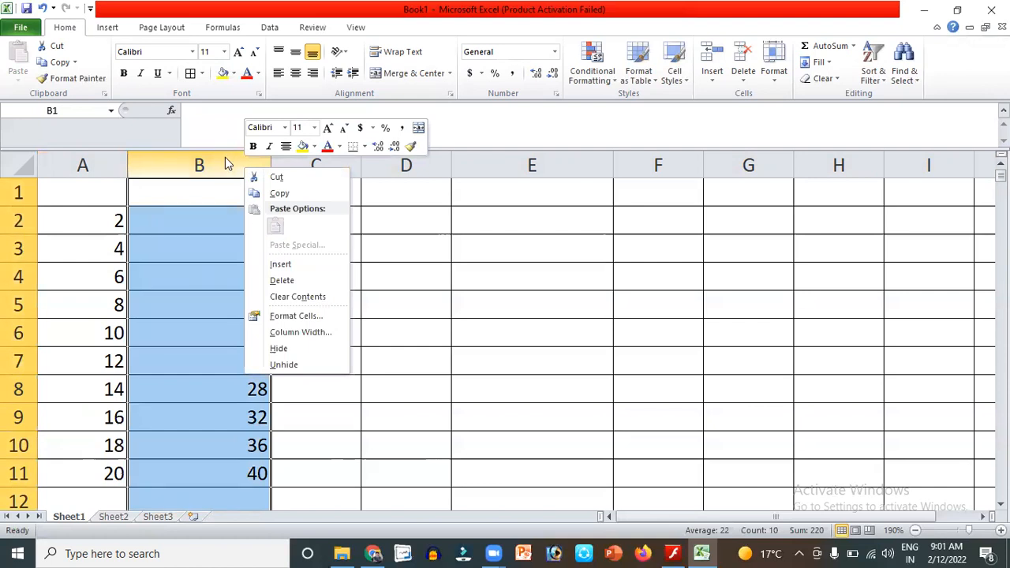
left_click(286, 265)
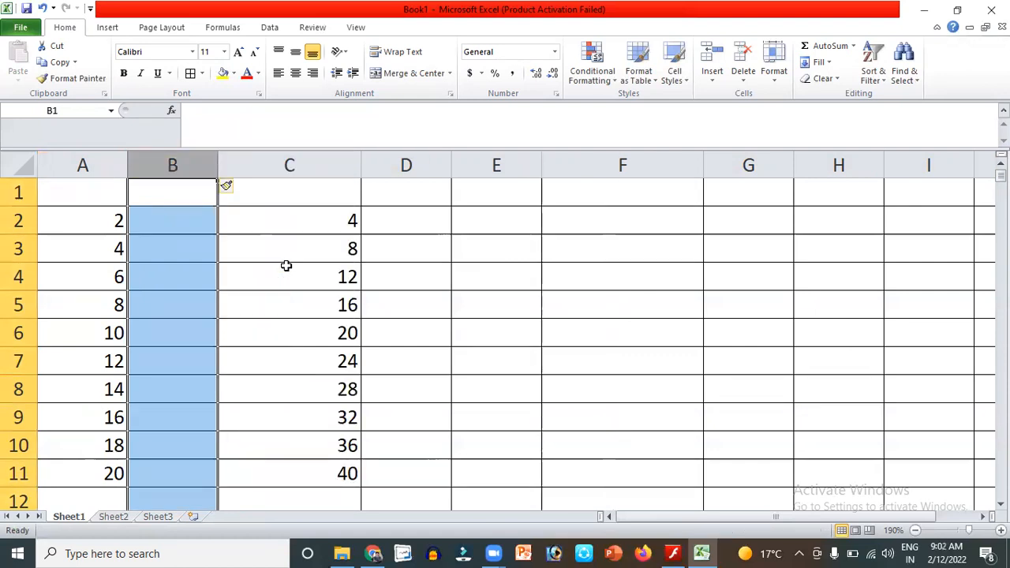
right_click(334, 169)
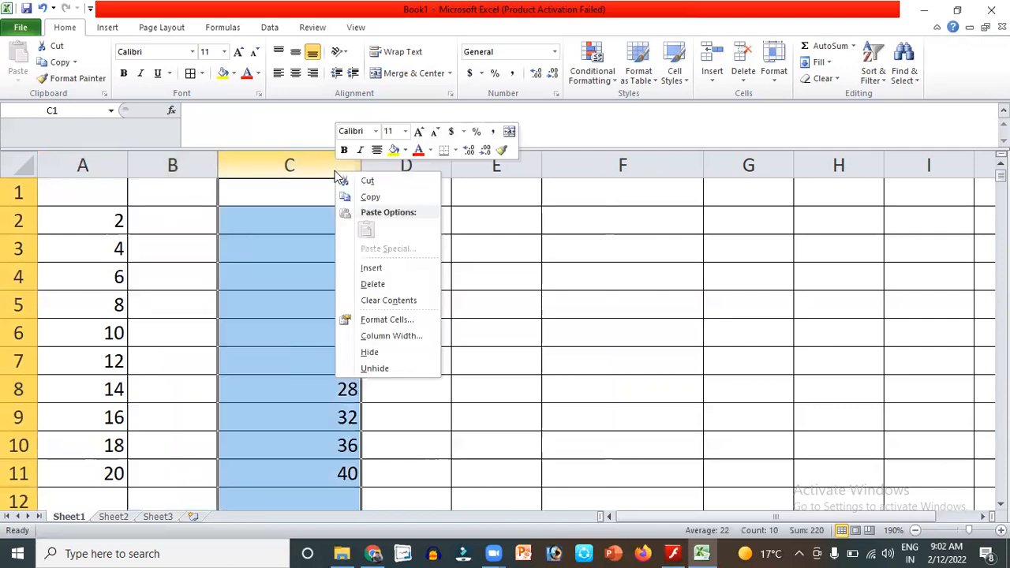
Enter 3, 6, 9, 12, 15 and 18 into B2 through B7.
left_click(198, 213)
type("3")
key("Return")
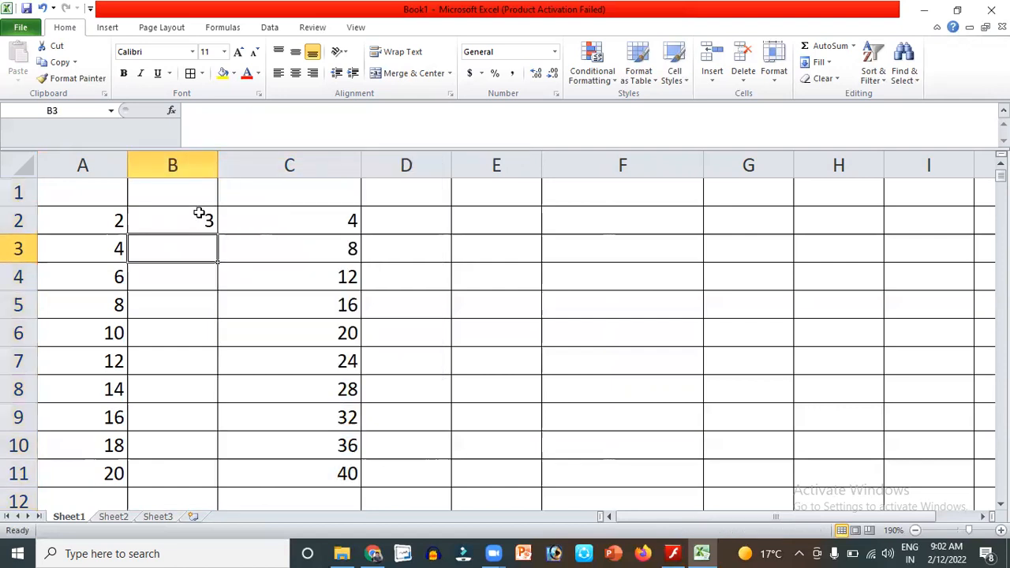
type("6")
key("Return")
type("9")
key("Return")
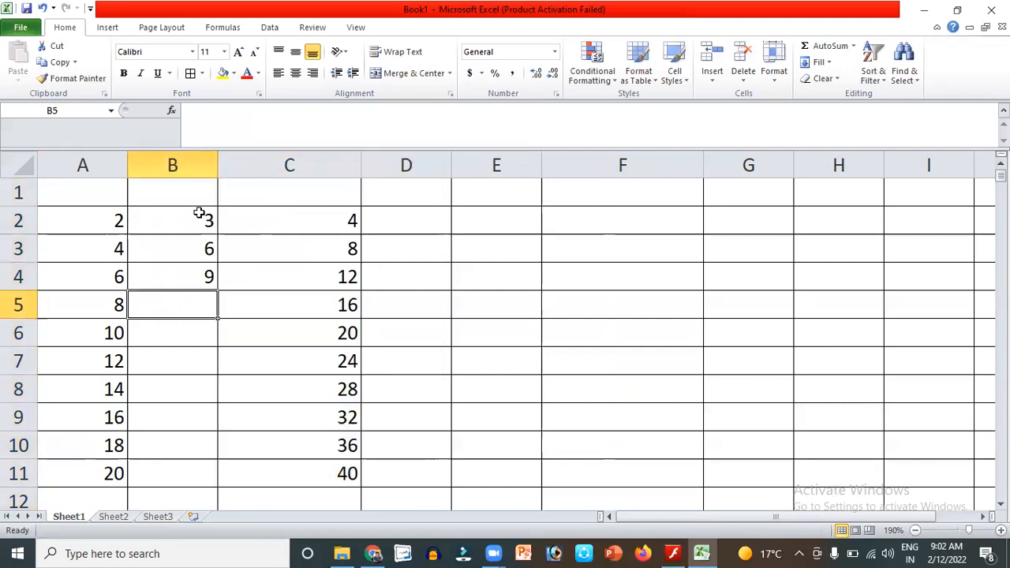
type("12")
key("Return")
type("1")
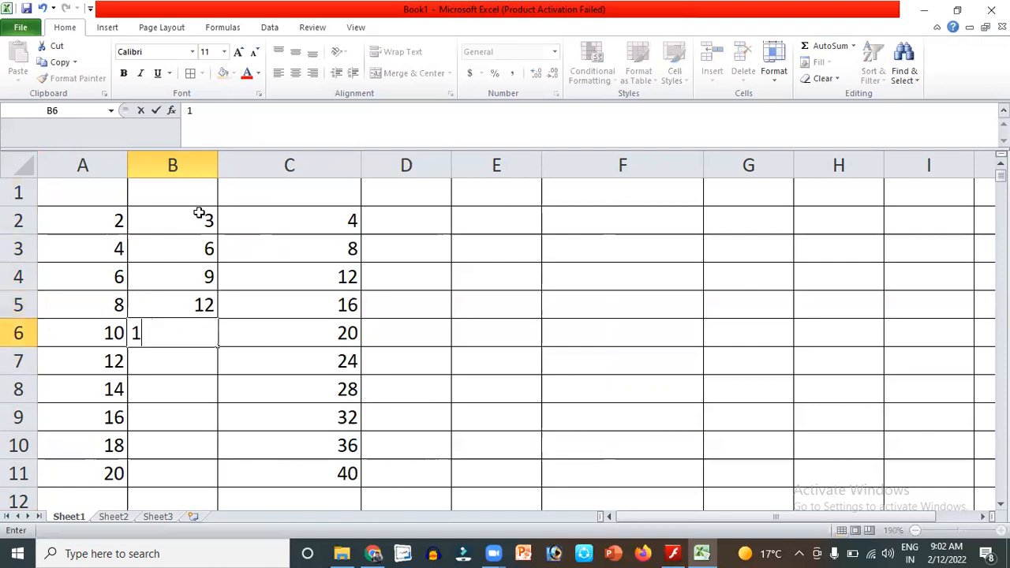
type("5")
key("Return")
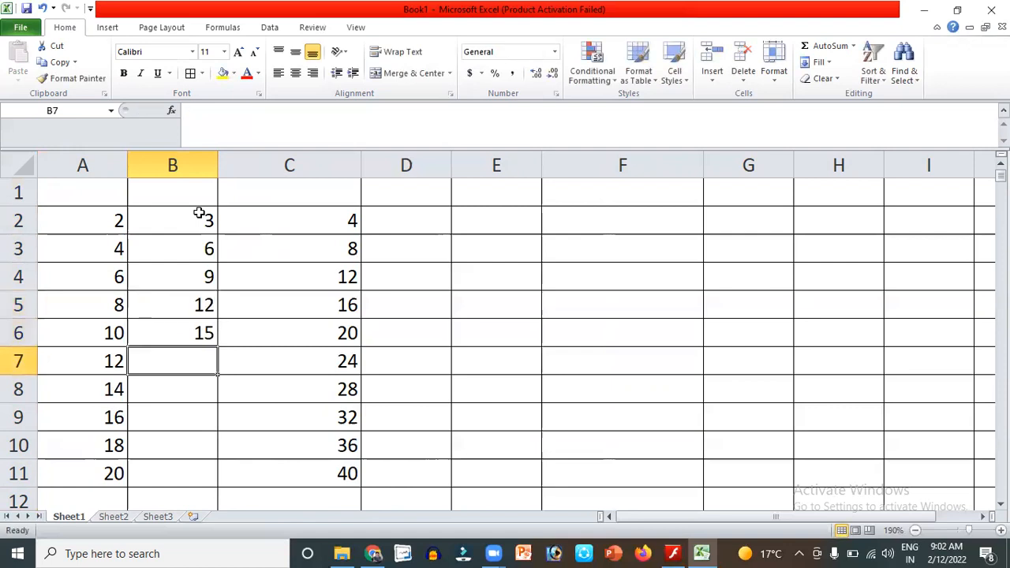
type("18")
key("Return")
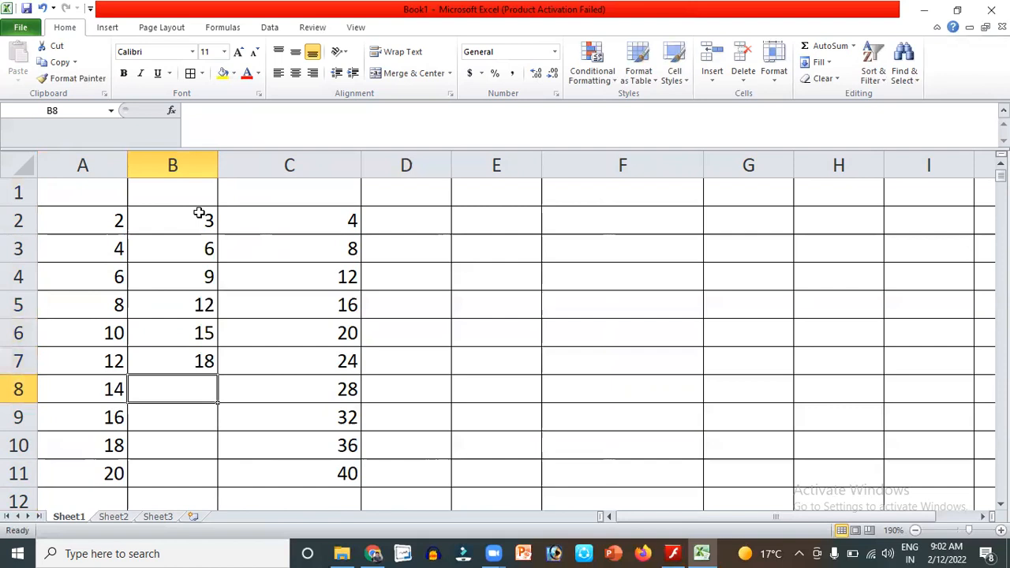
Finish column B with 21, 24, 27 and 30 down to B11.
type("21")
key("Return")
type("24")
key("Return")
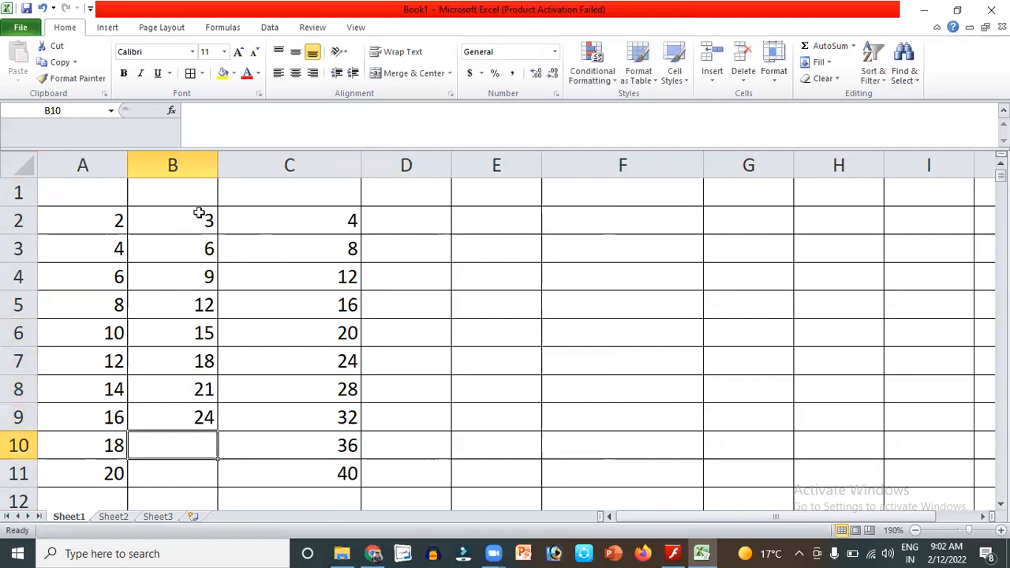
type("27")
key("Return")
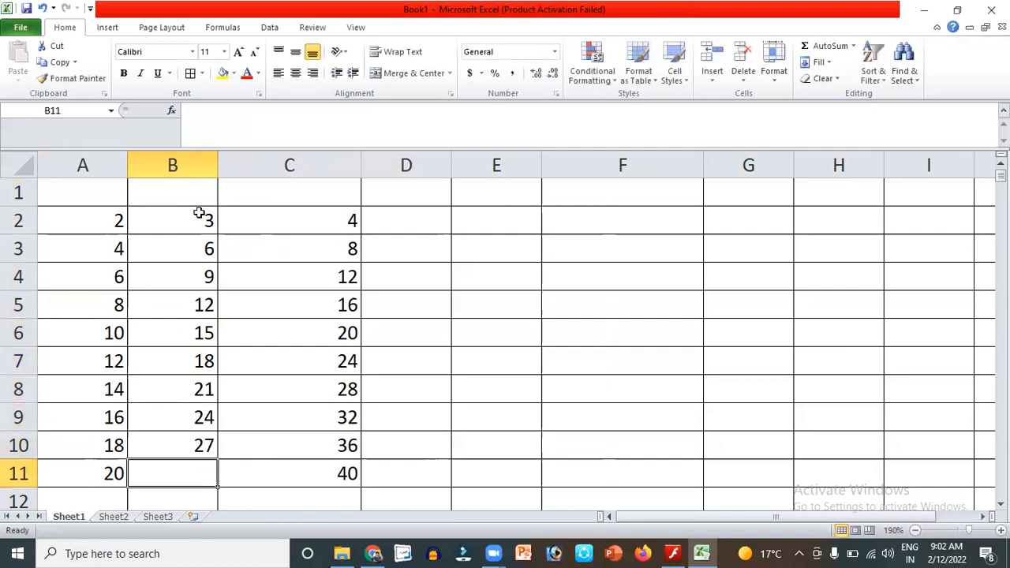
type("30")
key("Return")
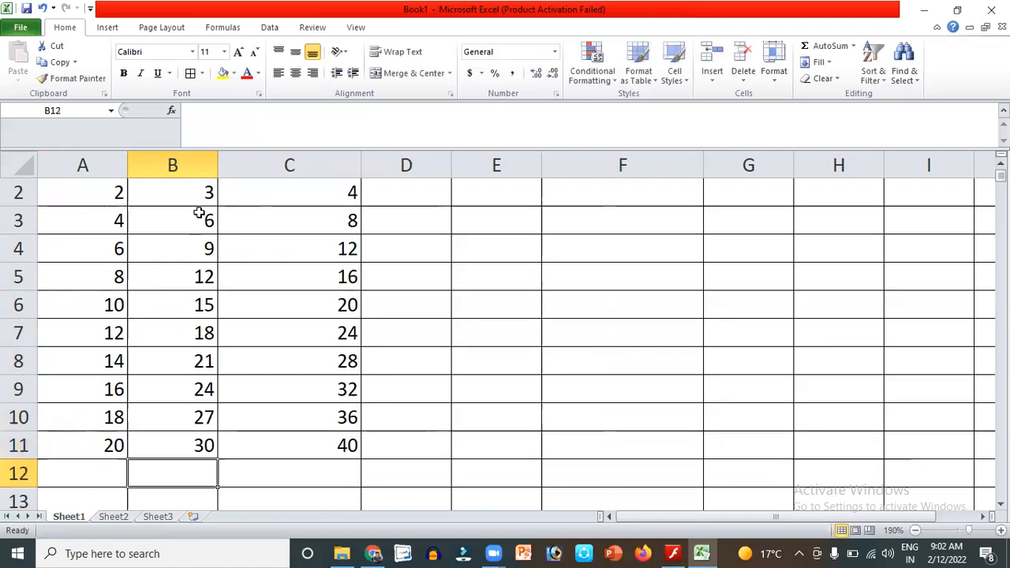
key("Up")
key("Up")
key("Up")
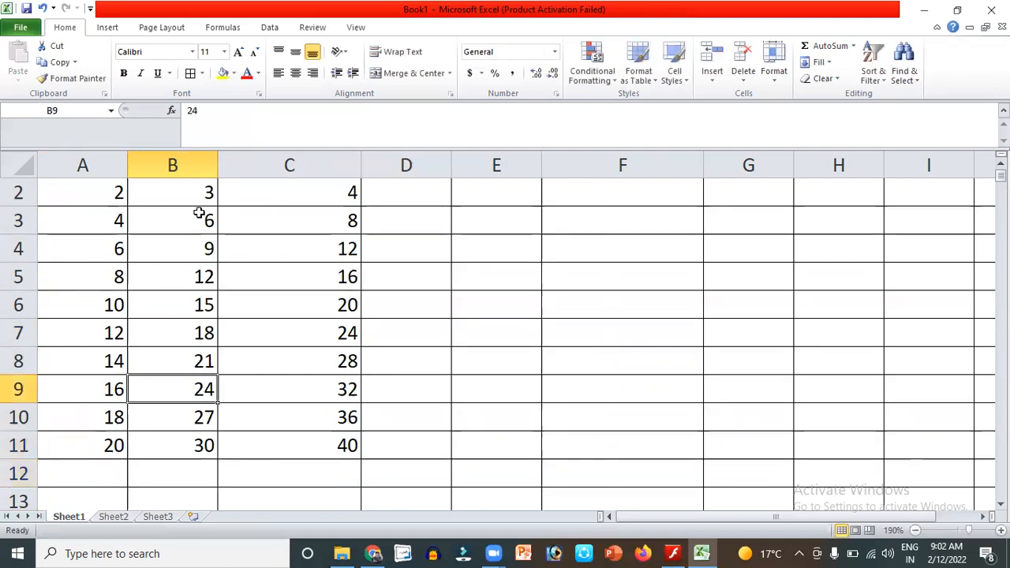
key("Up")
key("Up")
key("Up")
key("Up")
key("Up")
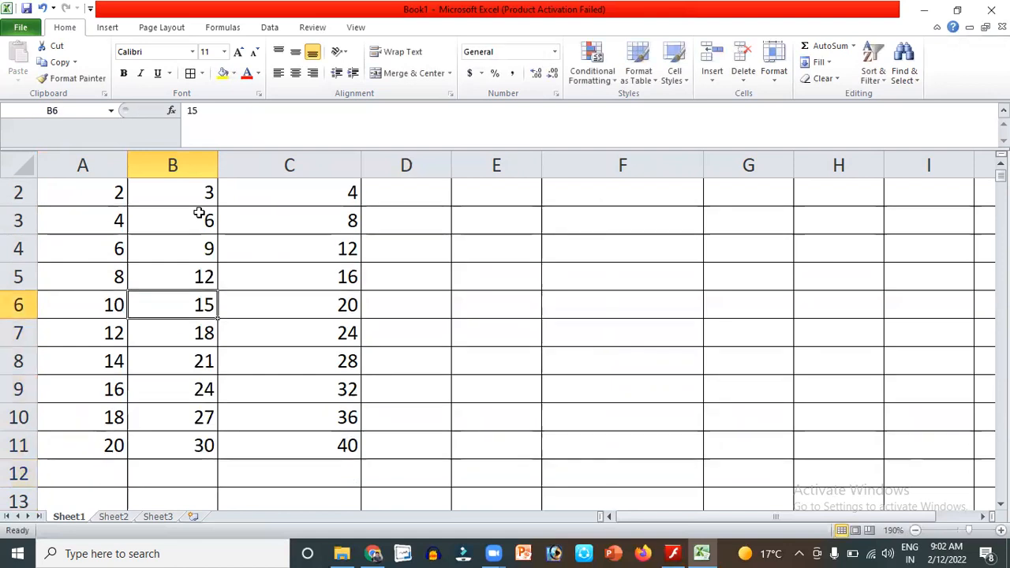
key("Up")
key("Up")
key("Up")
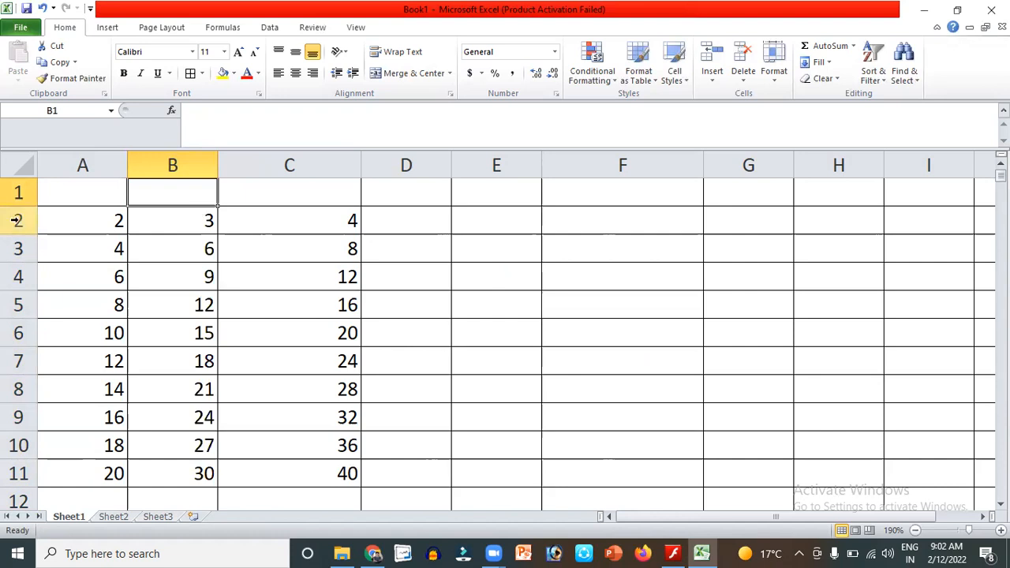
Delete row 2 holding 2, 3, 4 so the table starts at 4, 6, 8.
left_click(16, 221)
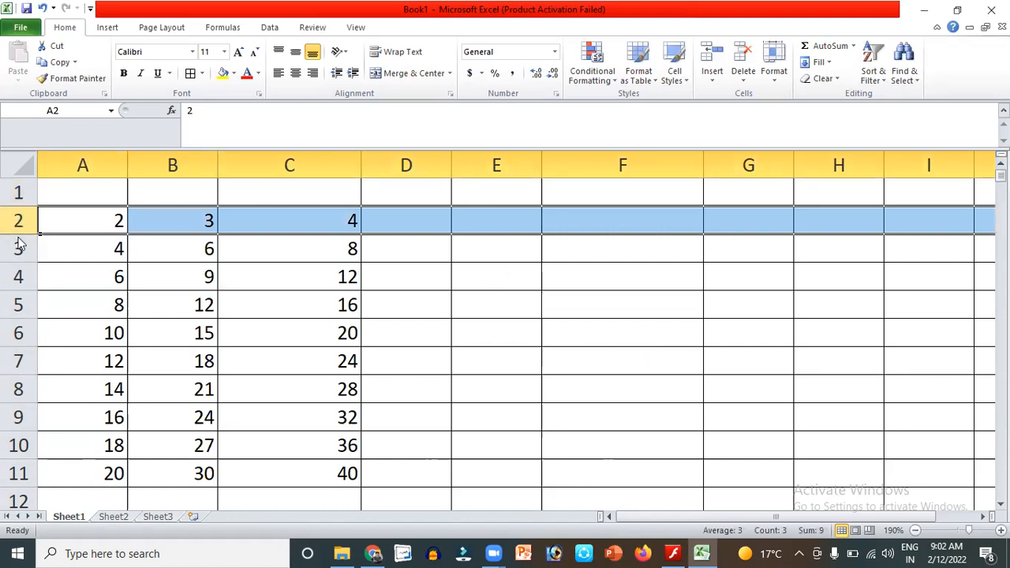
right_click(17, 222)
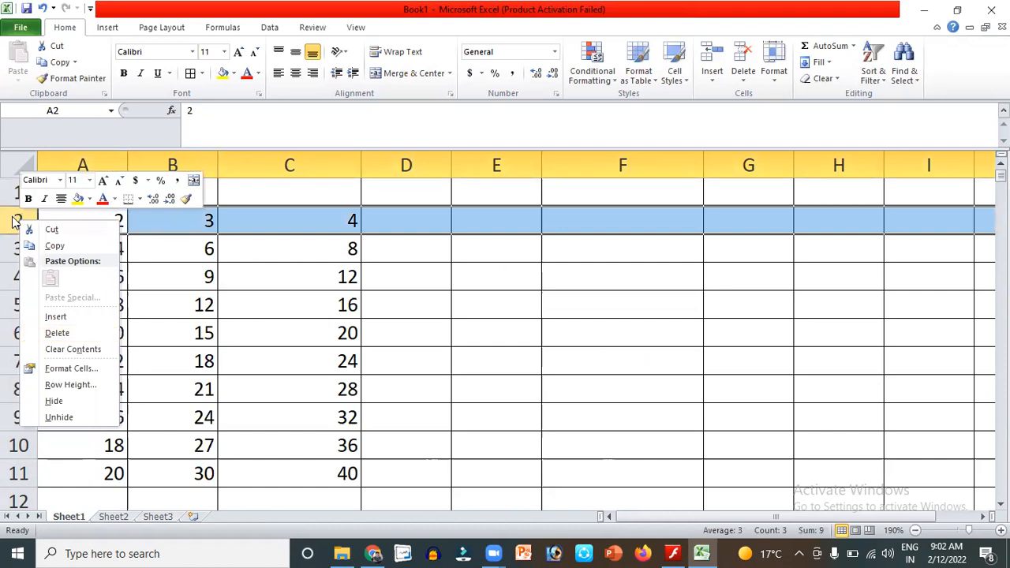
left_click(53, 334)
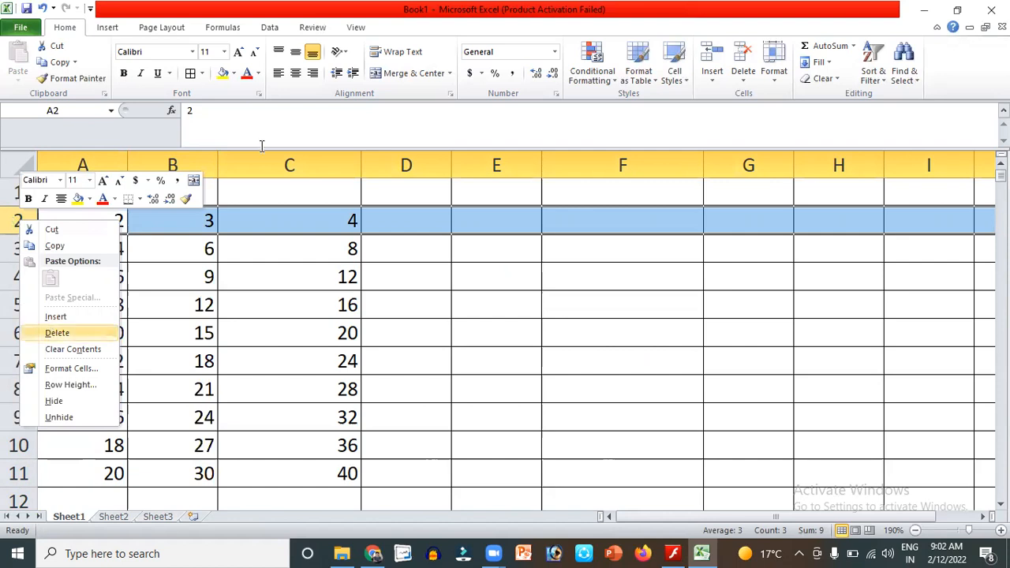
left_click(685, 2)
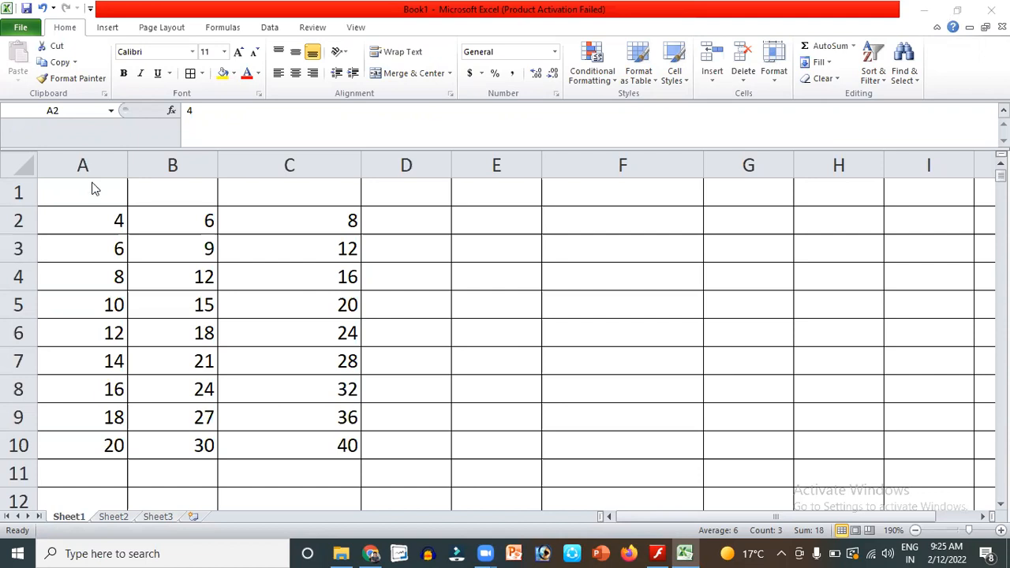
Select the number range from A1 across to column D and delete it.
key("shift+space")
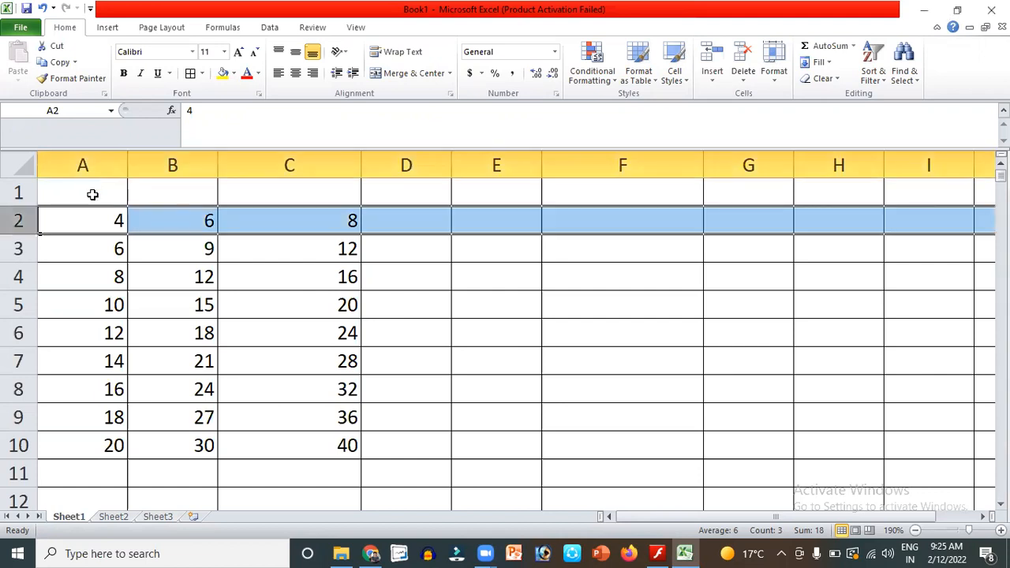
left_click(93, 194)
key("shift+Right")
key("shift+Right")
key("shift+Right")
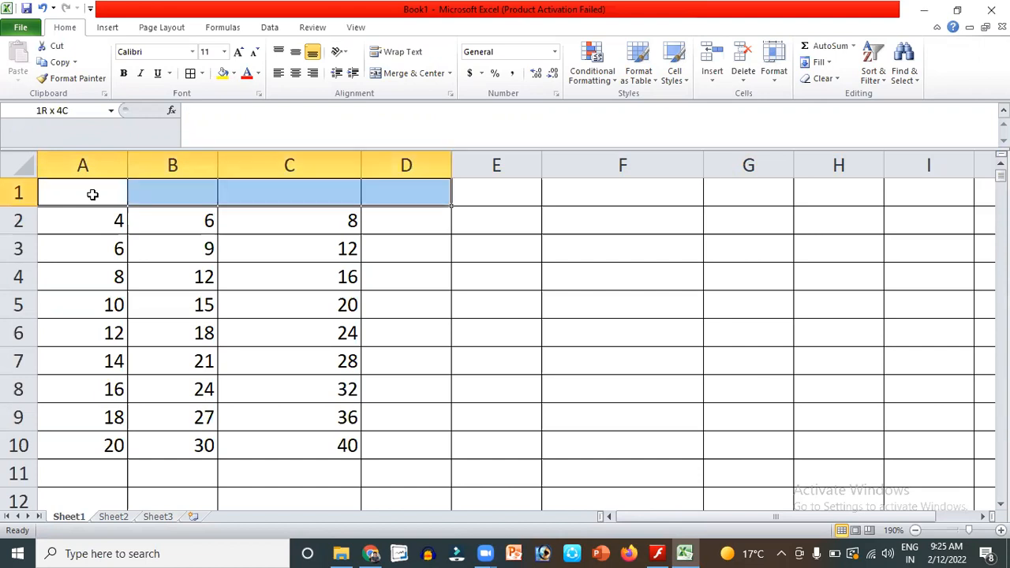
key("shift+Down")
key("shift+Down")
key("shift+Down")
key("shift+Down")
key("shift+Down")
key("shift+Down")
key("shift+Down")
key("shift+Down")
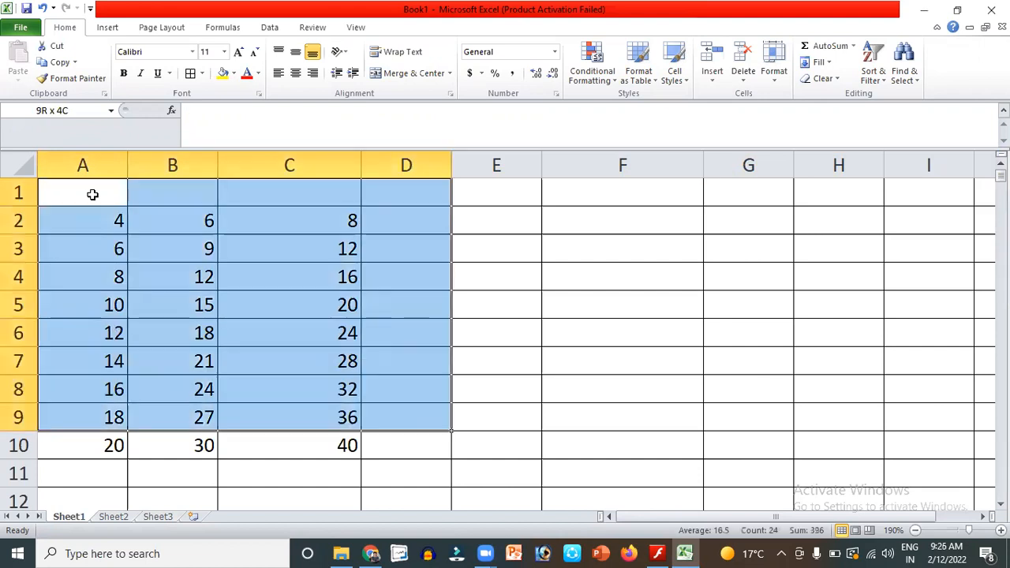
key("shift+Down")
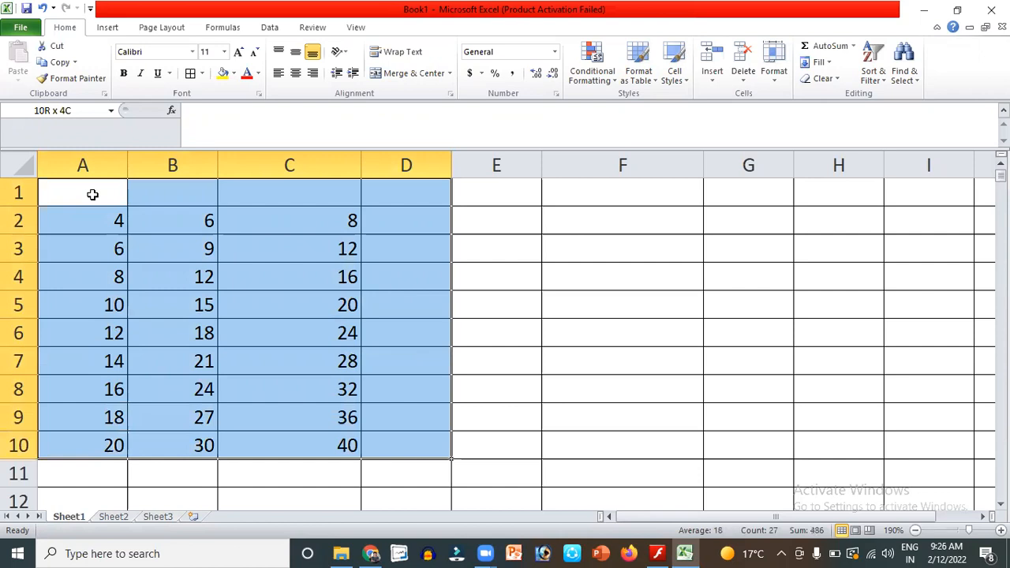
key("Delete")
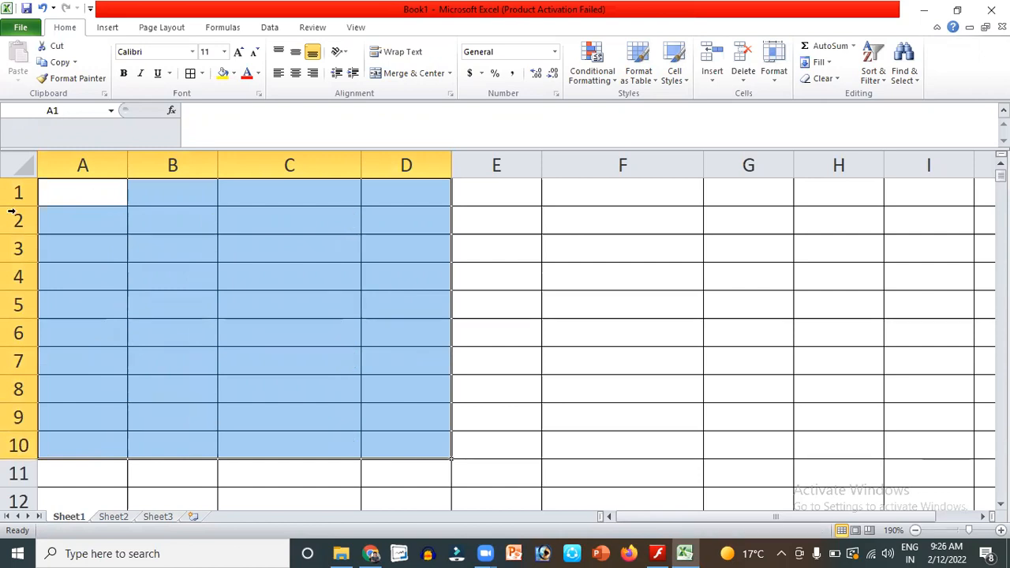
Enter the title 'Chavara school Nandurbar' in cell C1.
left_click(272, 196)
type("Cha")
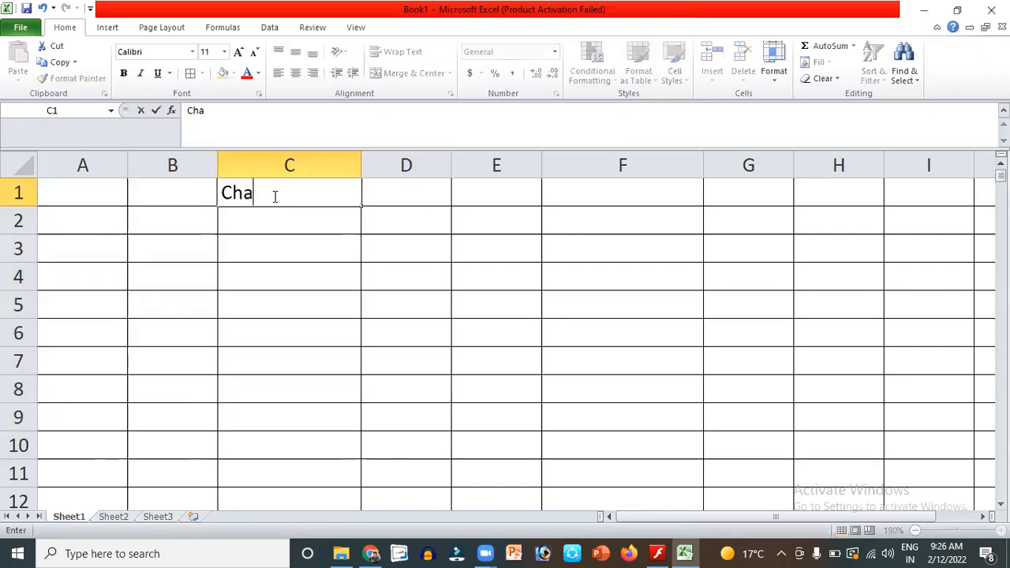
type("vara school")
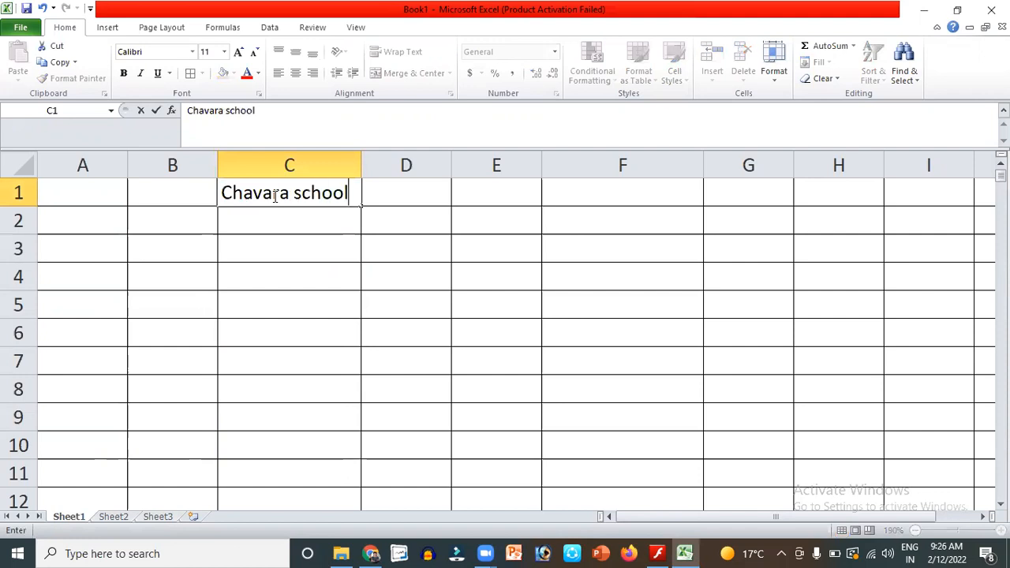
type(" Nand")
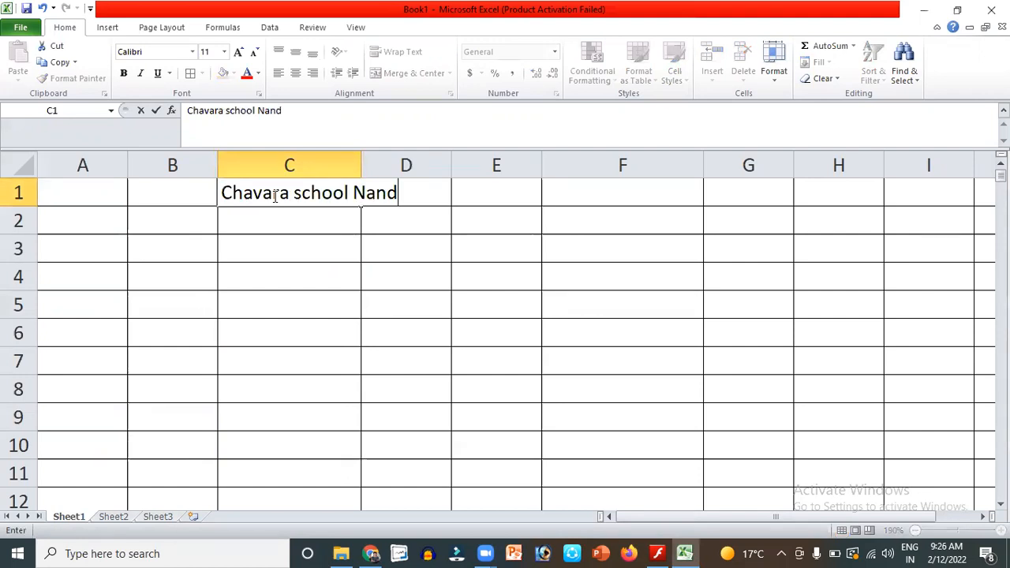
type("urbar")
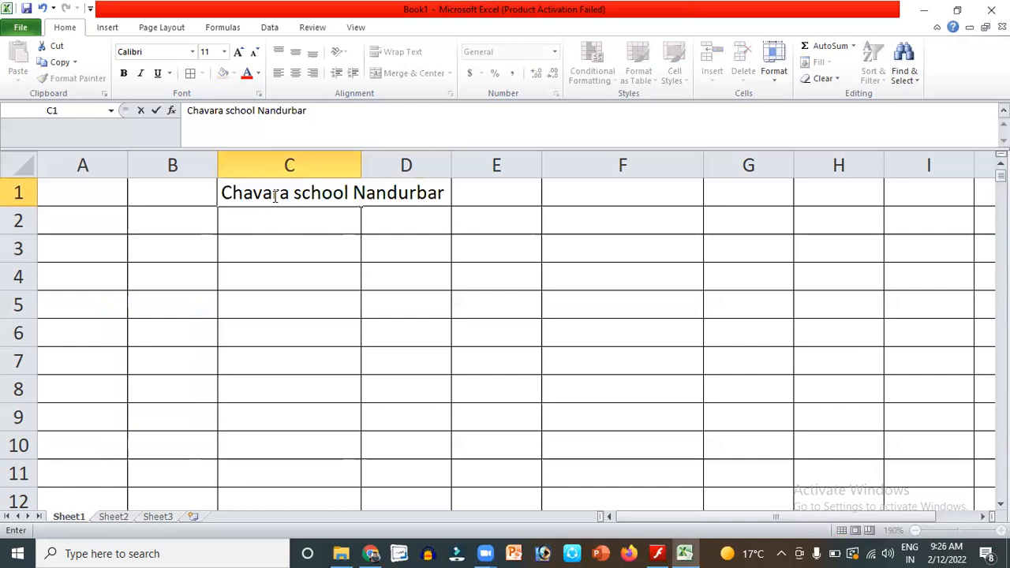
left_click(305, 221)
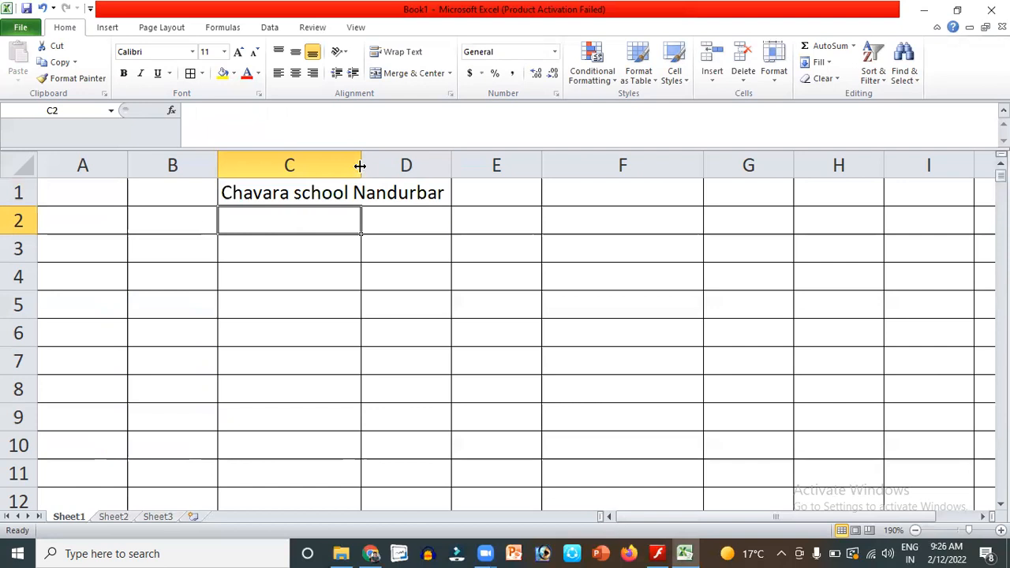
Widen column C around the title and stretch row 1 to height 66.00.
left_click_drag(362, 164, 469, 172)
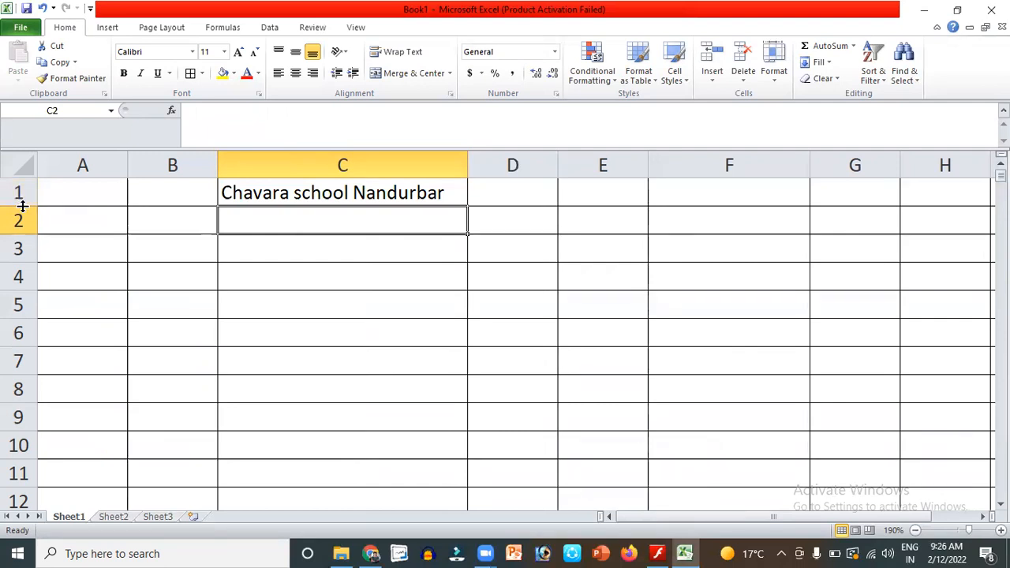
left_click_drag(20, 206, 29, 279)
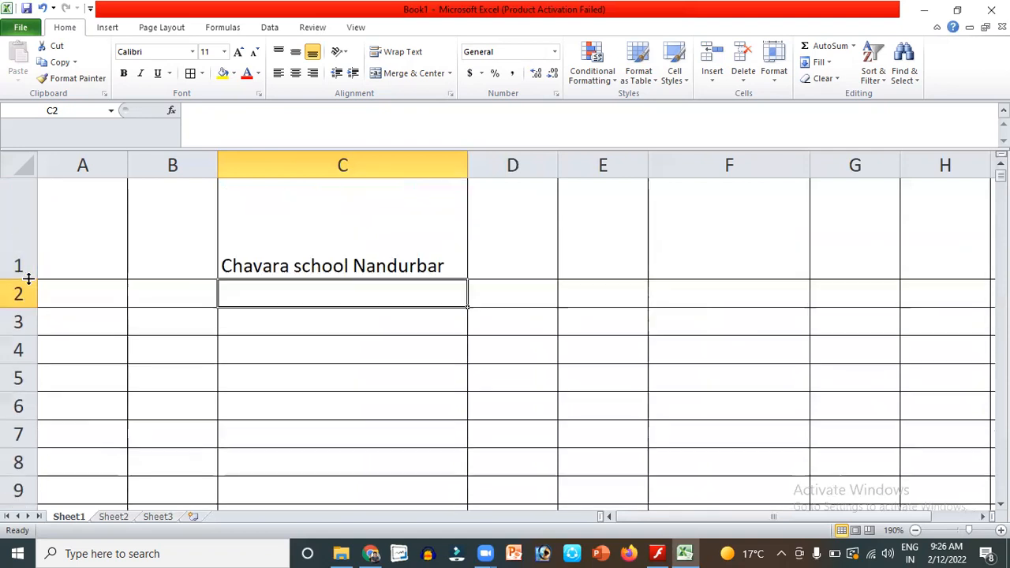
left_click_drag(467, 168, 564, 174)
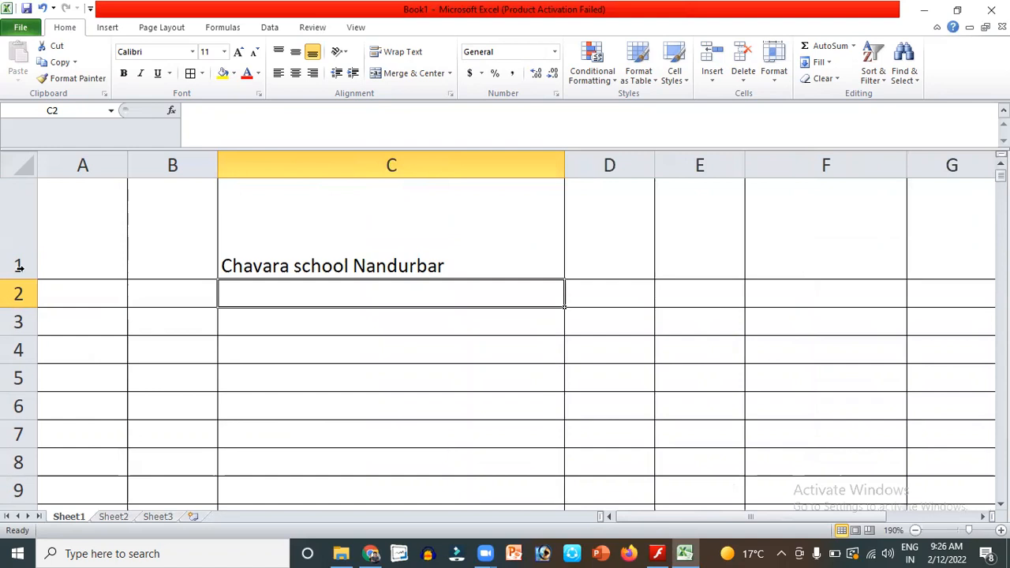
left_click_drag(26, 278, 25, 307)
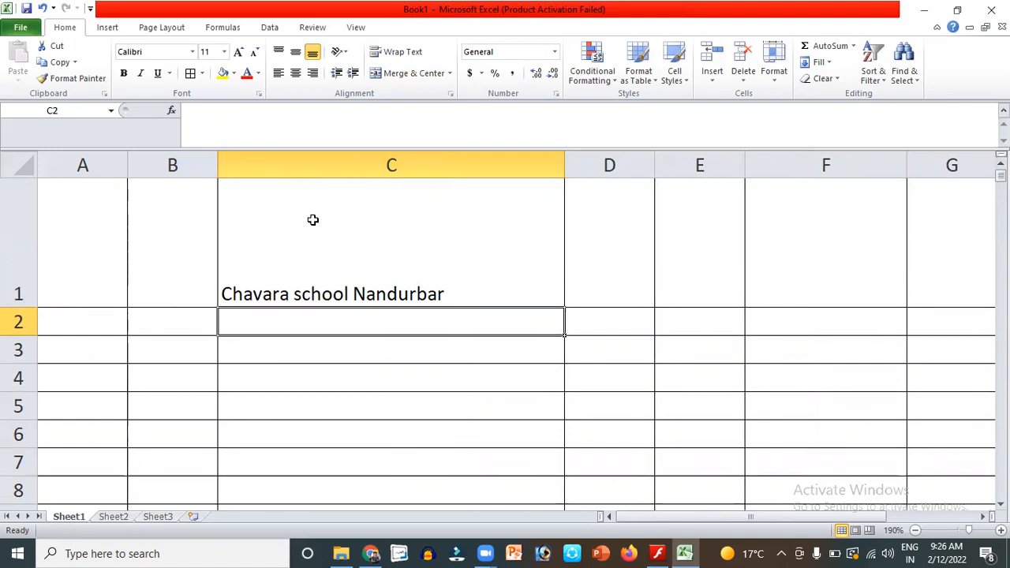